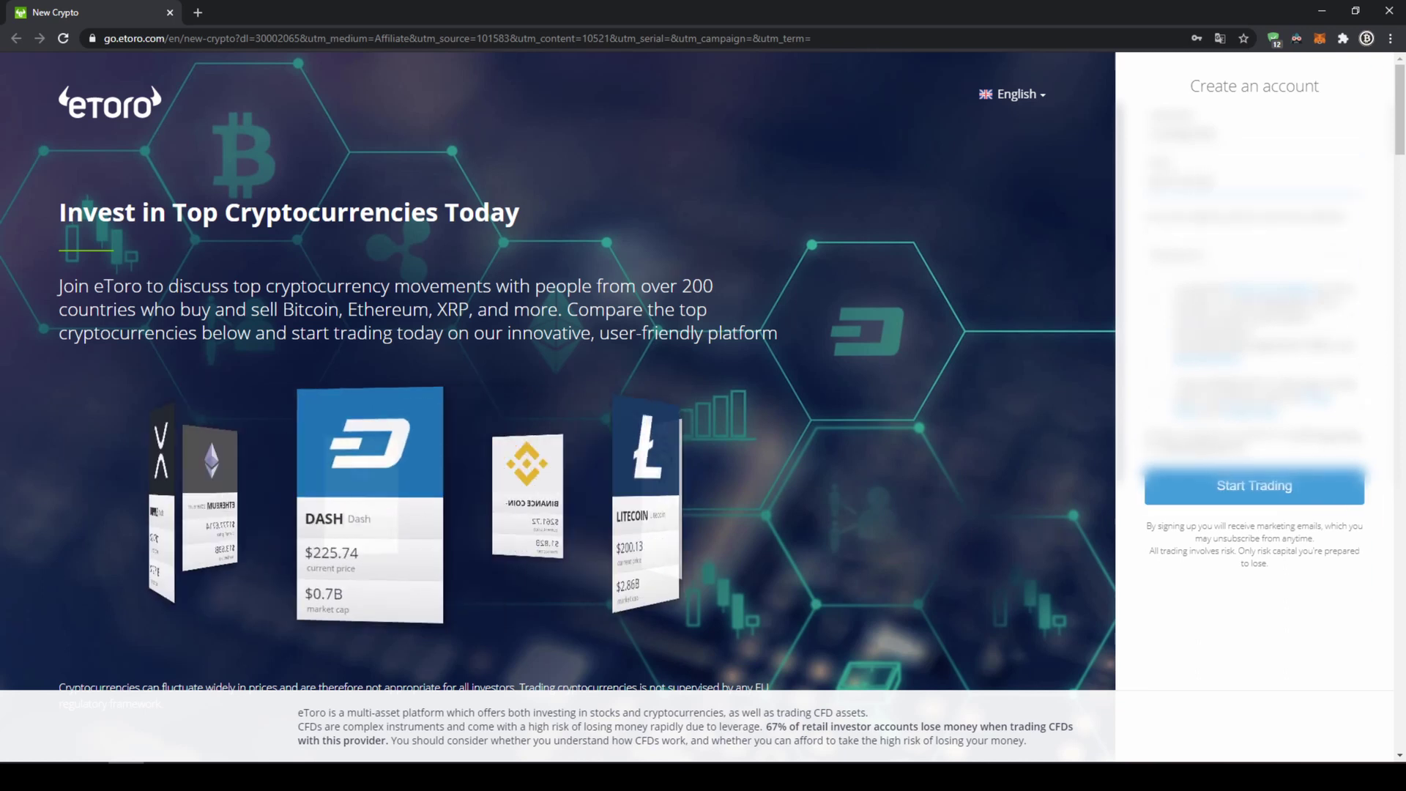
- Dismiss the suggestion popup and submit the completed eToro sign-up form with Start Trading
{"action": "left_click", "coordinate": [1202, 289]}
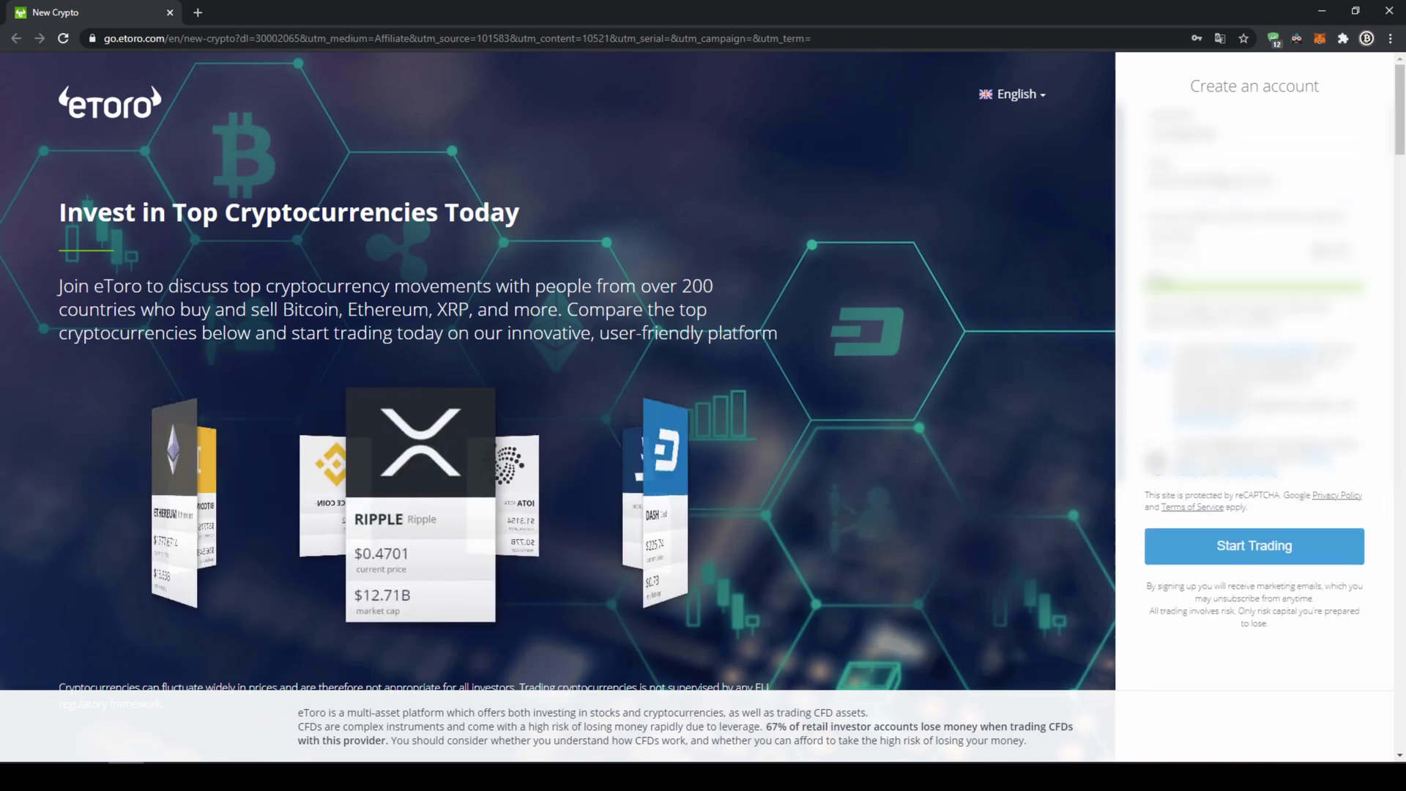
{"action": "left_click", "coordinate": [1220, 561]}
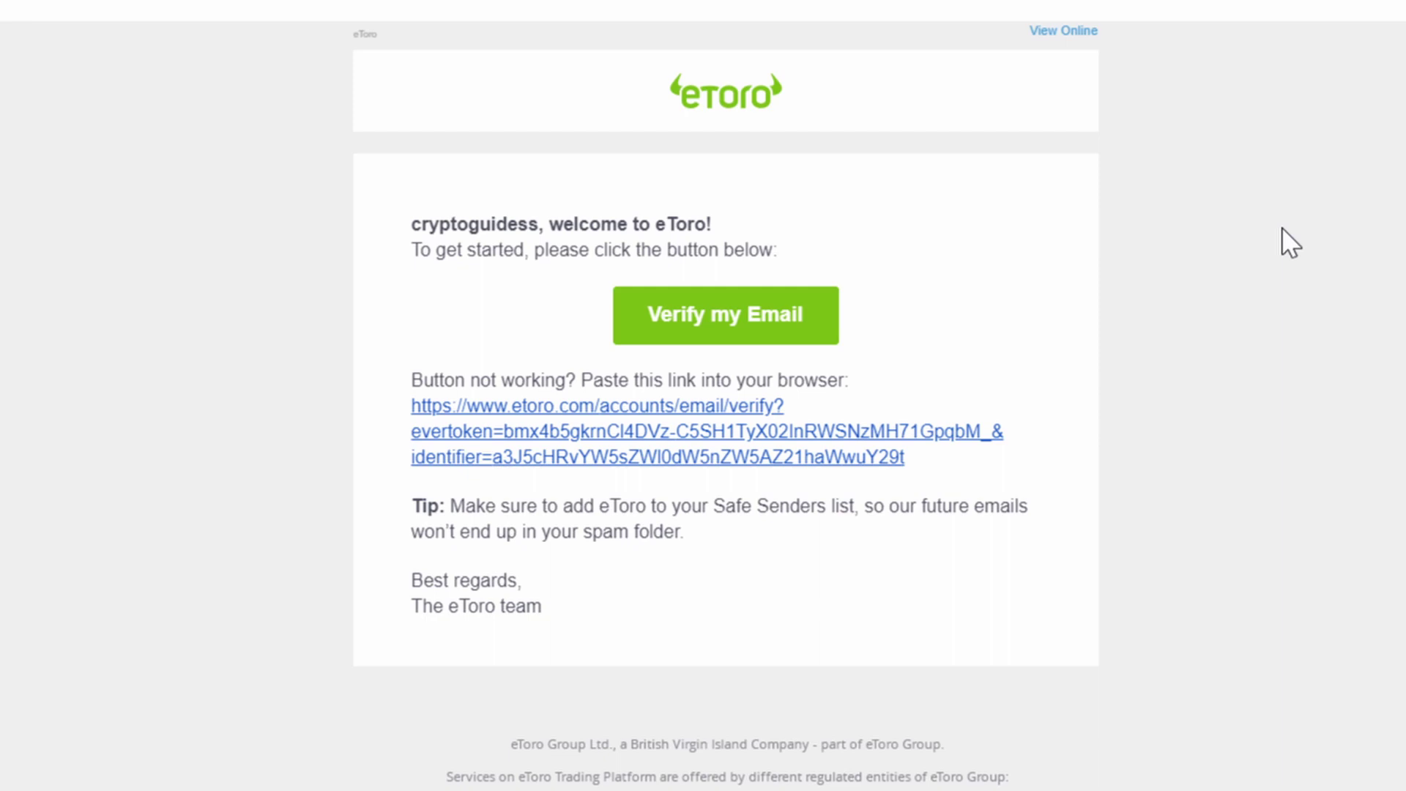
- Confirm the email address via the Verify my Email link in eToro's welcome message
{"action": "left_click", "coordinate": [803, 313]}
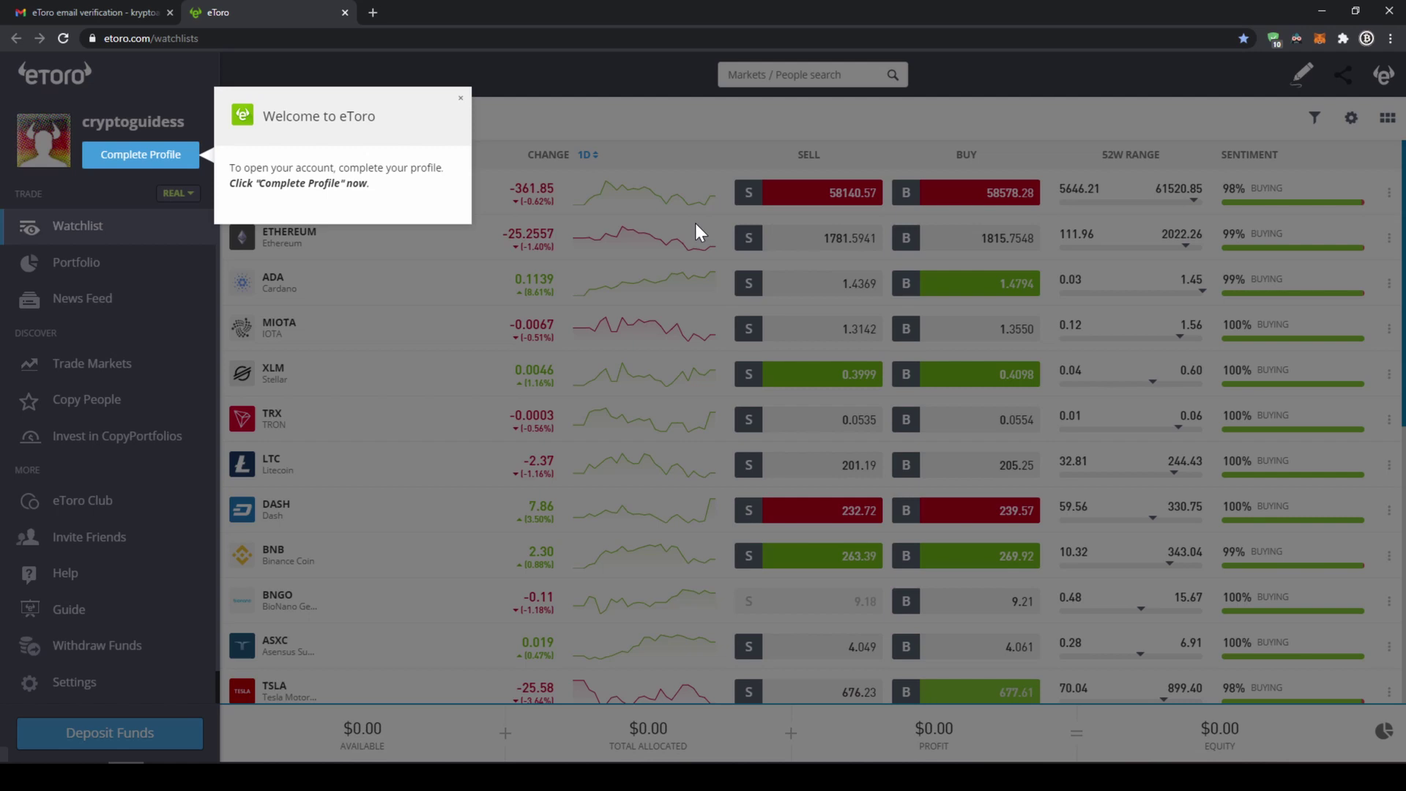
- Start Complete Profile and advance through Your Profile to the Your Address step
{"action": "left_click", "coordinate": [160, 166]}
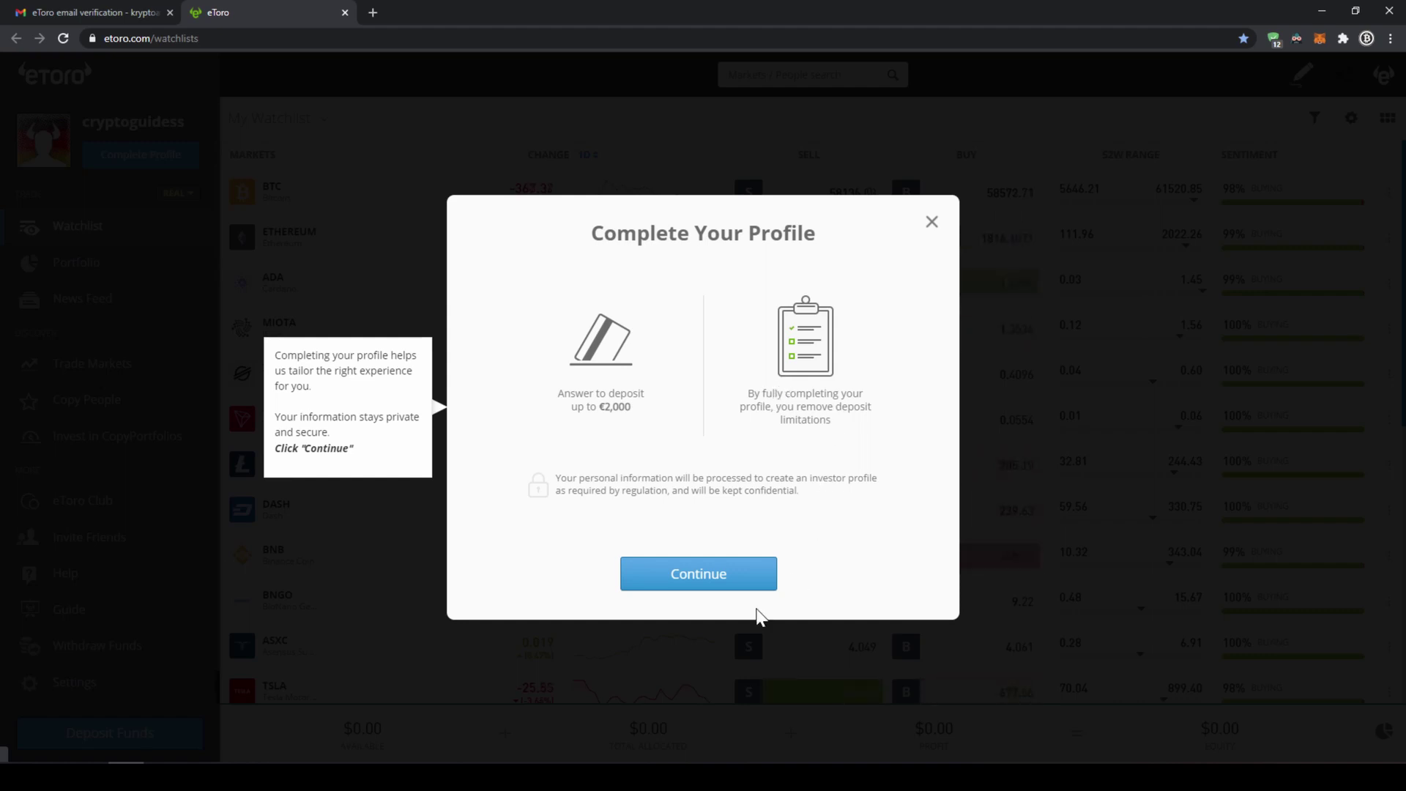
{"action": "left_click", "coordinate": [731, 590]}
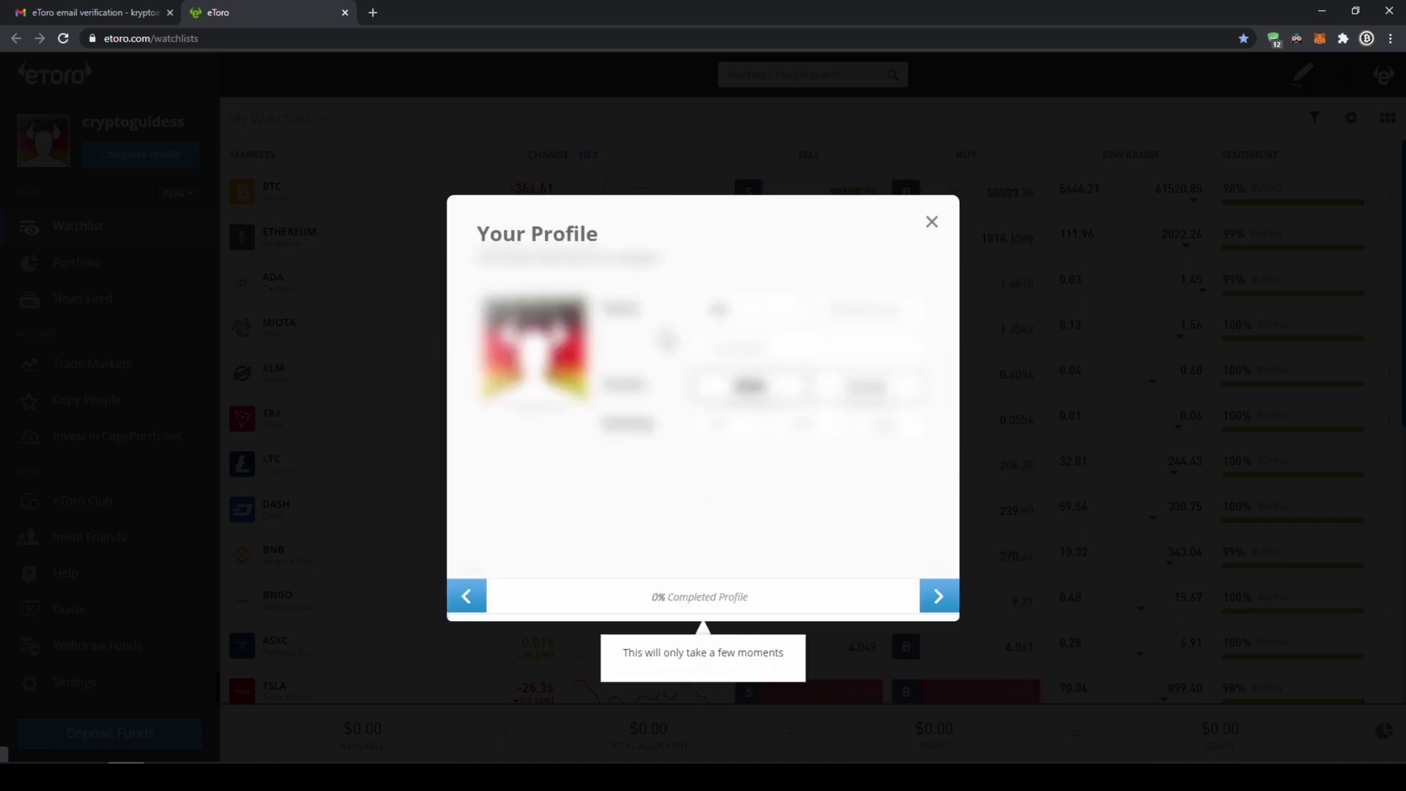
{"action": "left_click", "coordinate": [938, 595]}
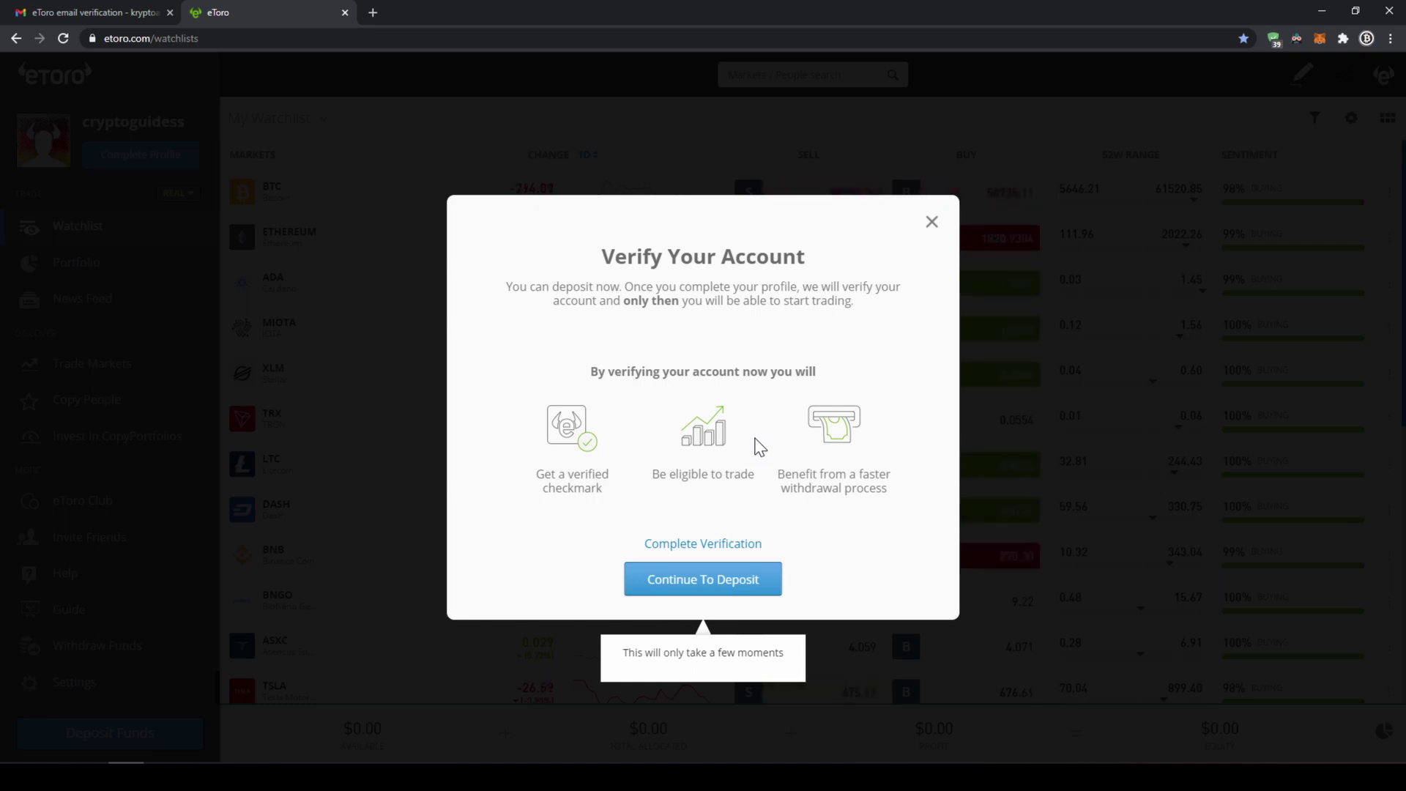
- Start a deposit and choose PayPal as the payment method
{"action": "left_click", "coordinate": [740, 598]}
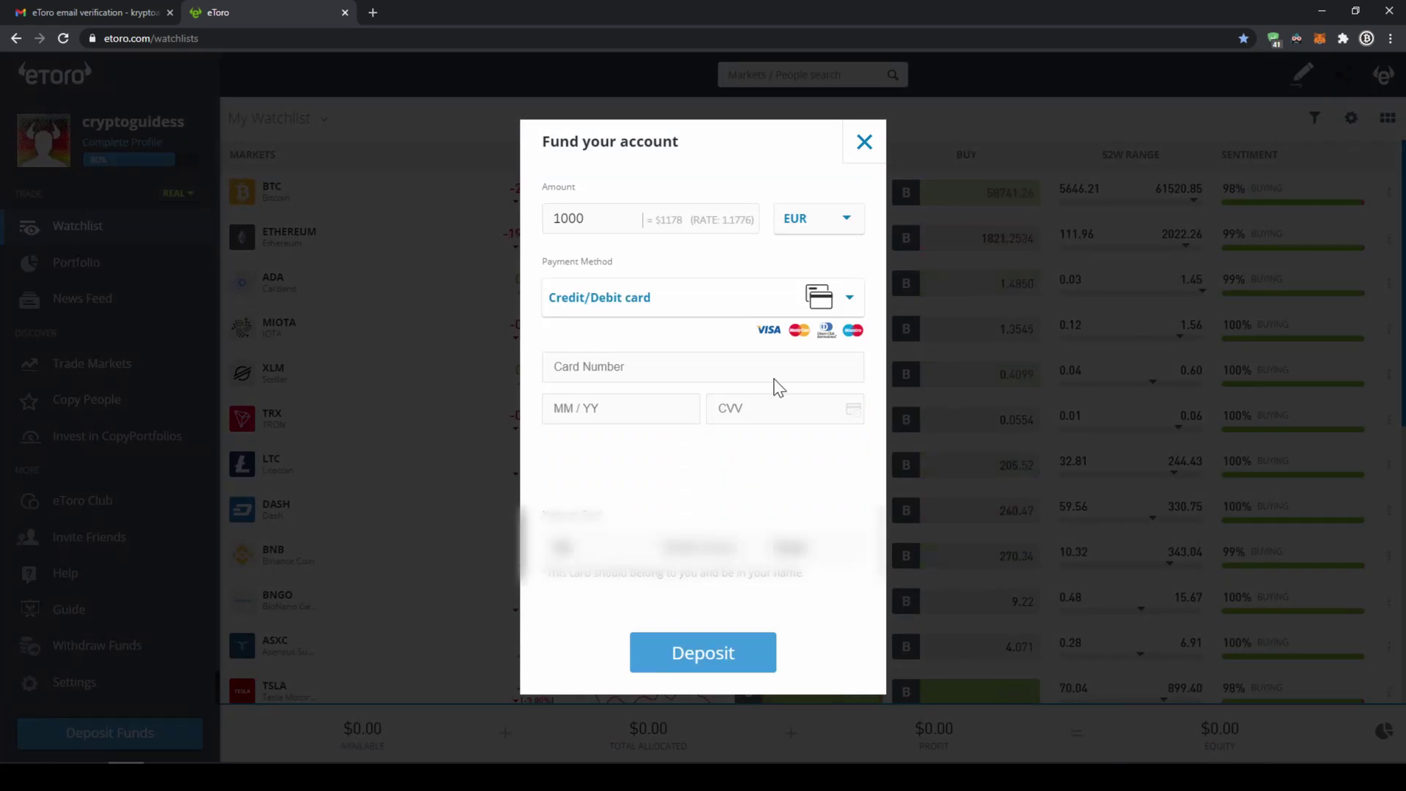
{"action": "left_click", "coordinate": [746, 313]}
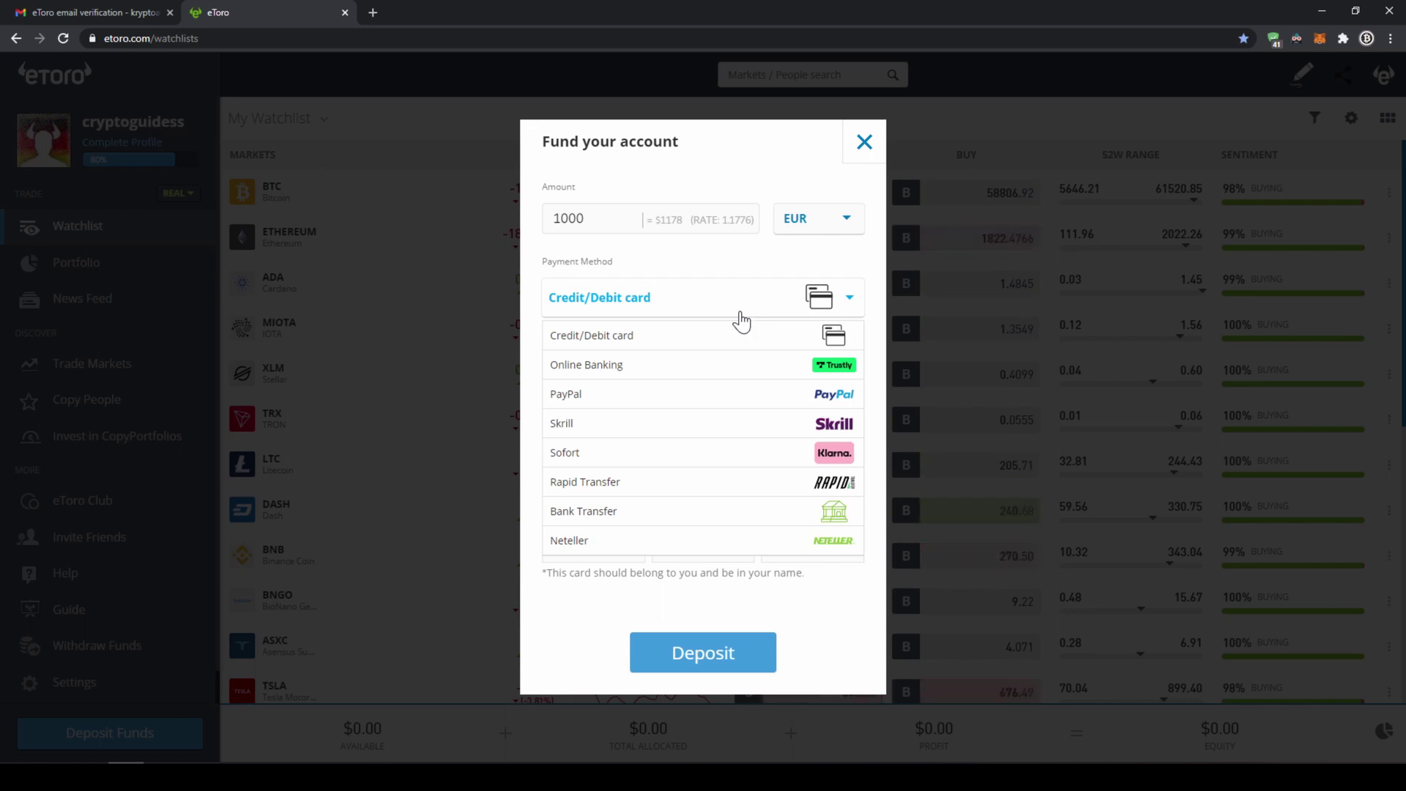
{"action": "left_click", "coordinate": [720, 396]}
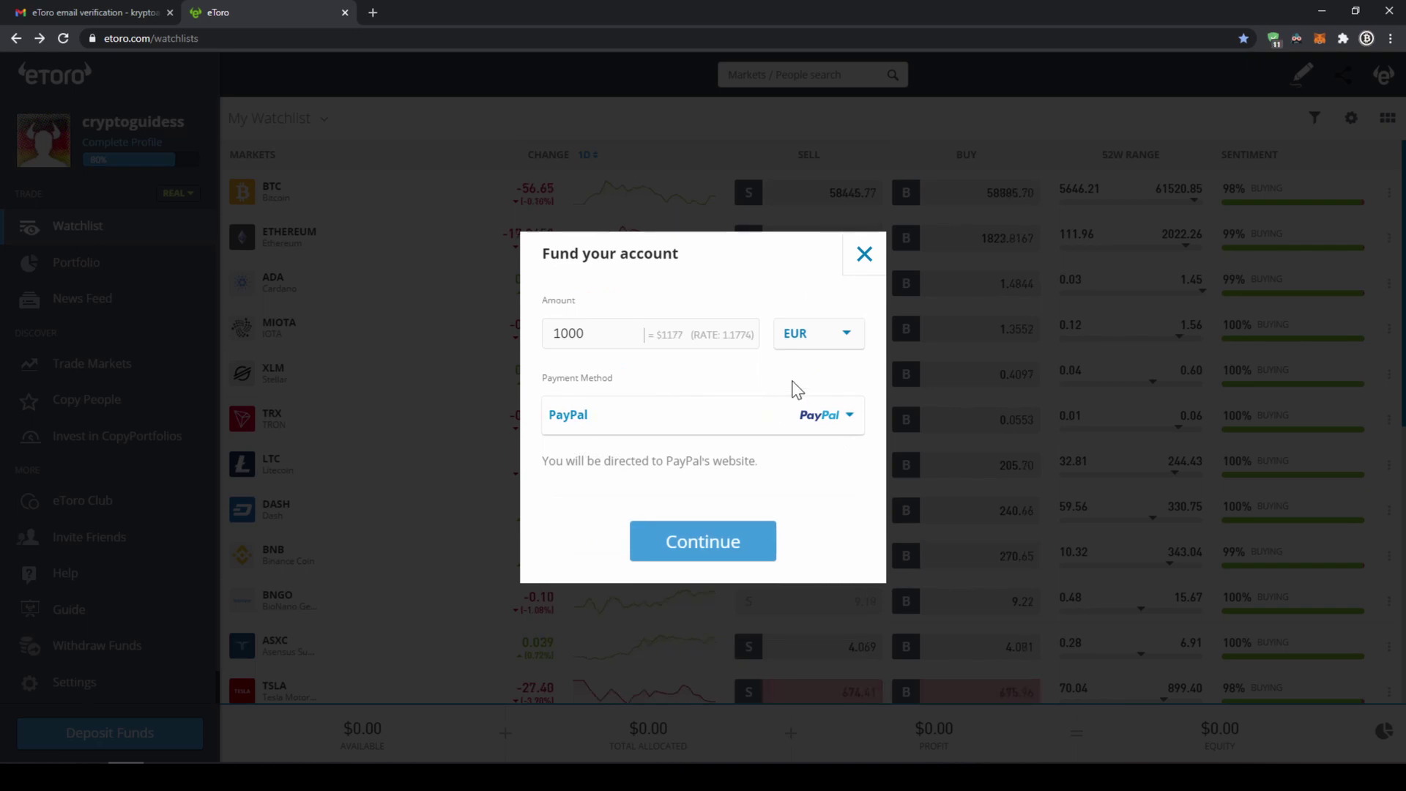
- Set the deposit currency to USD, keep the amount at 1000, and proceed to PayPal
{"action": "left_click", "coordinate": [844, 339]}
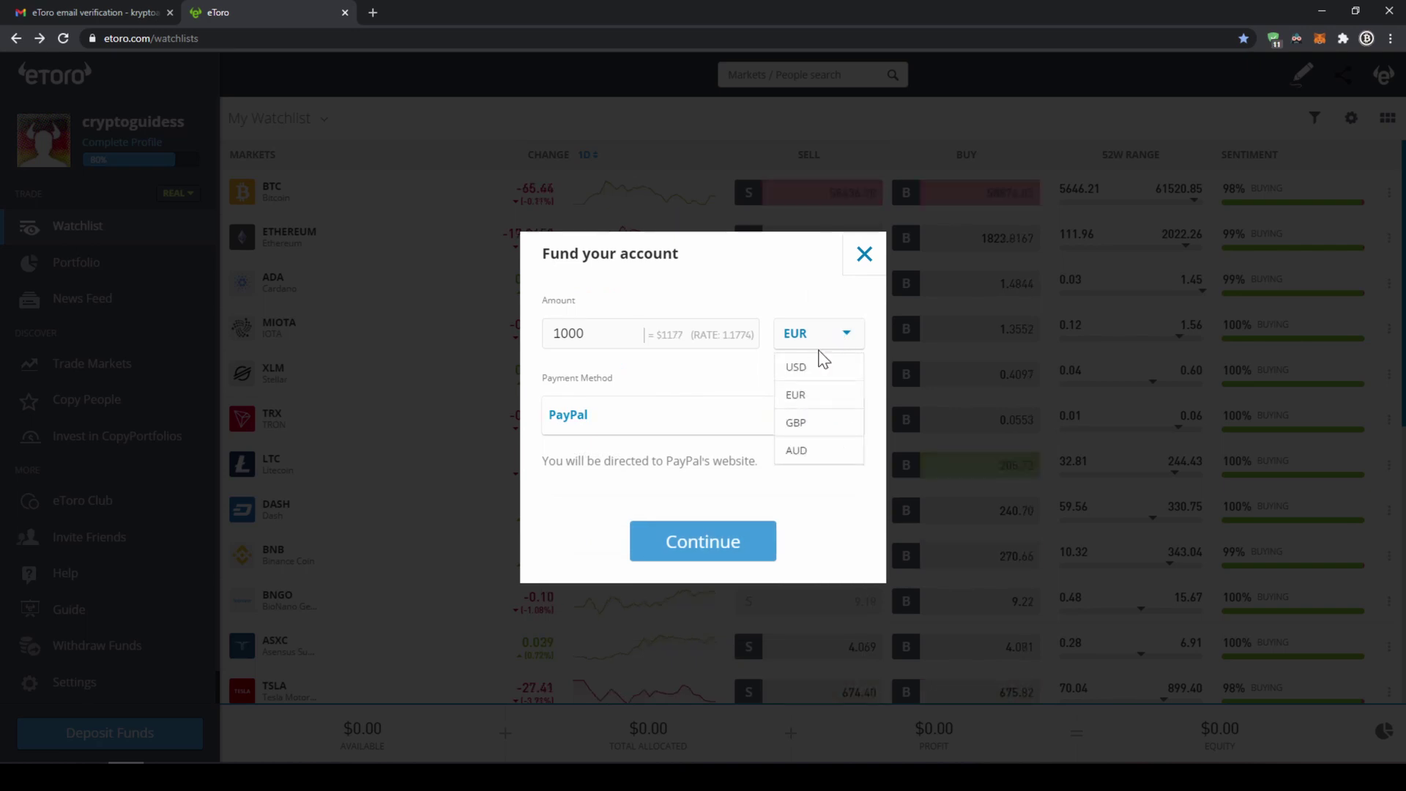
{"action": "left_click", "coordinate": [816, 368]}
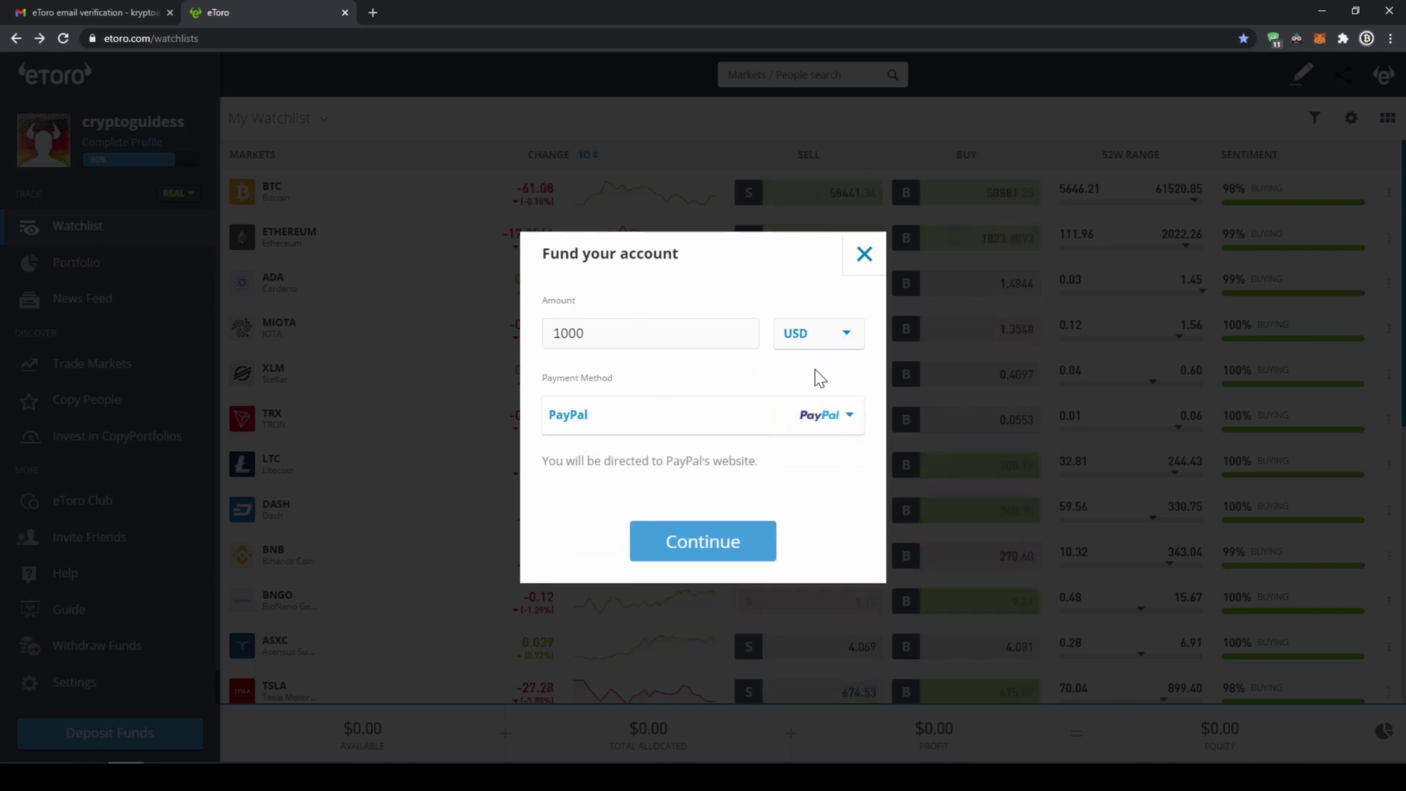
{"action": "key", "text": "ctrl+a"}
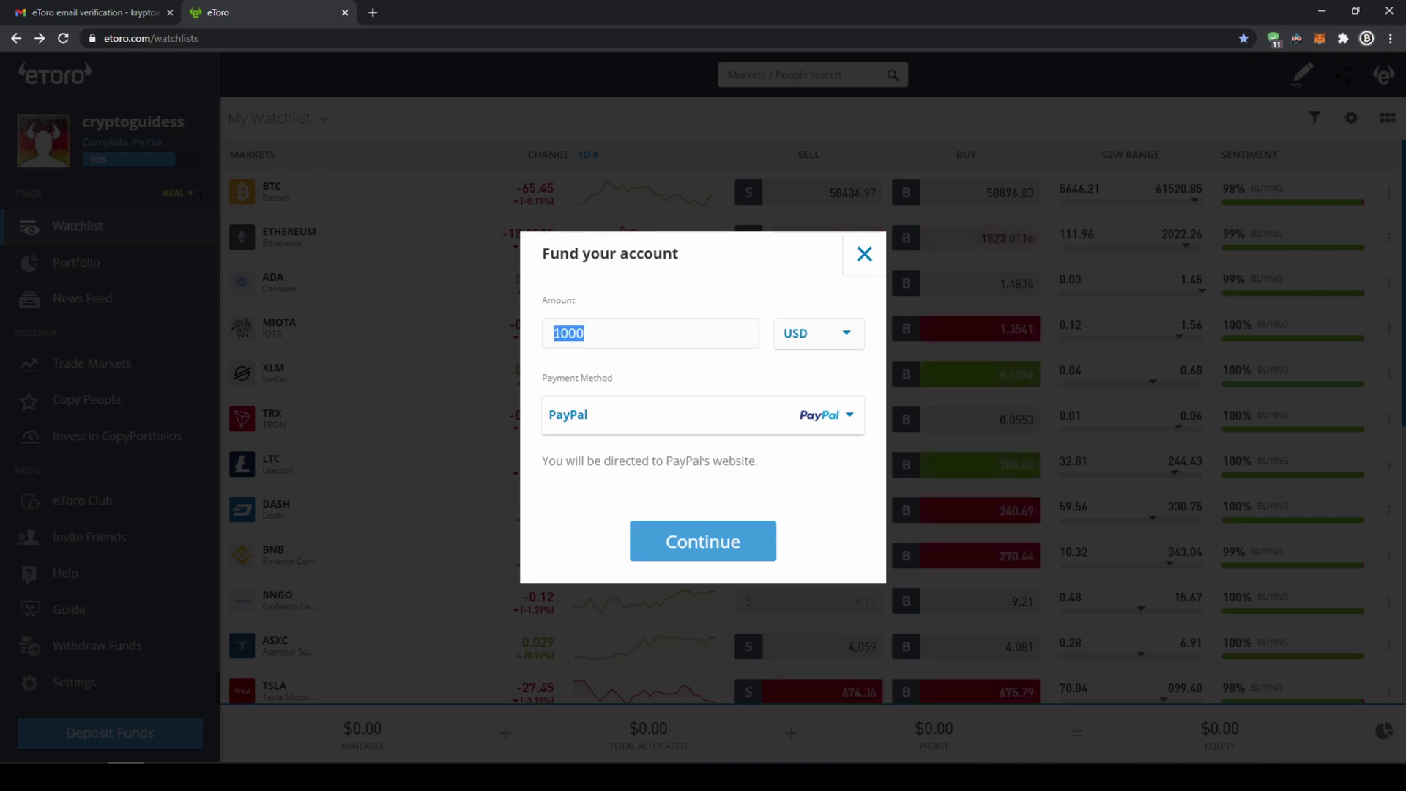
{"action": "left_click", "coordinate": [634, 359]}
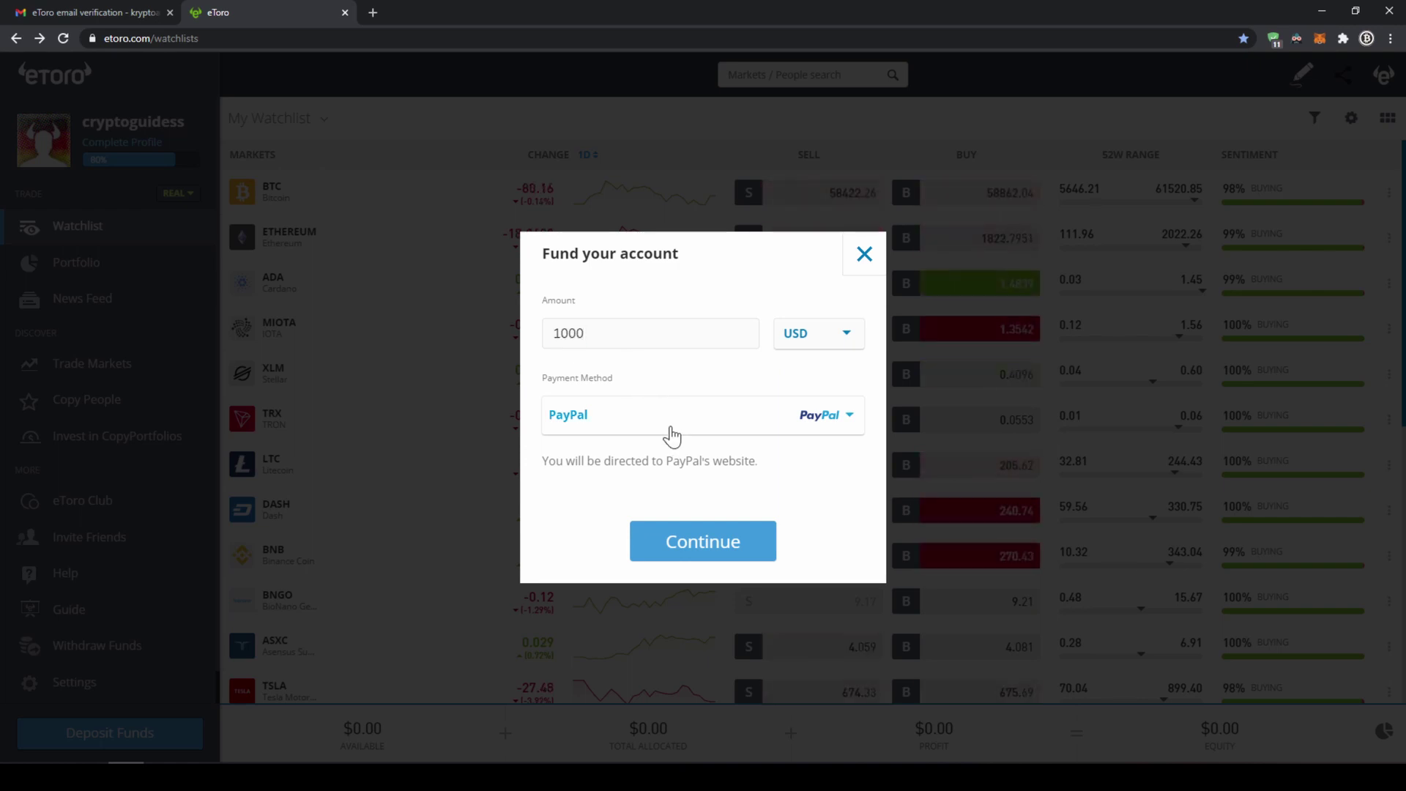
{"action": "left_click", "coordinate": [705, 554]}
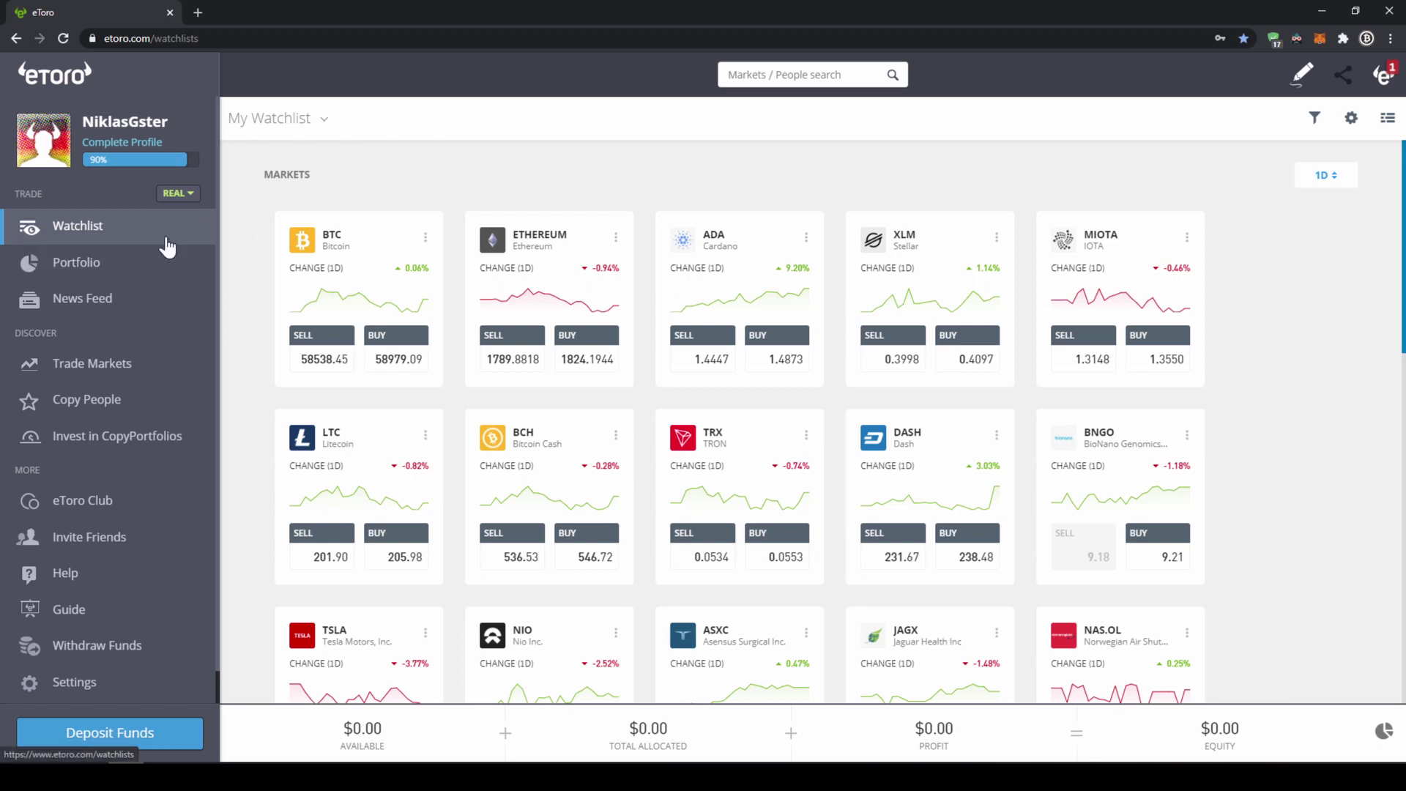
- Switch the account from Real to Virtual Portfolio and confirm the switch
{"action": "left_click", "coordinate": [183, 194]}
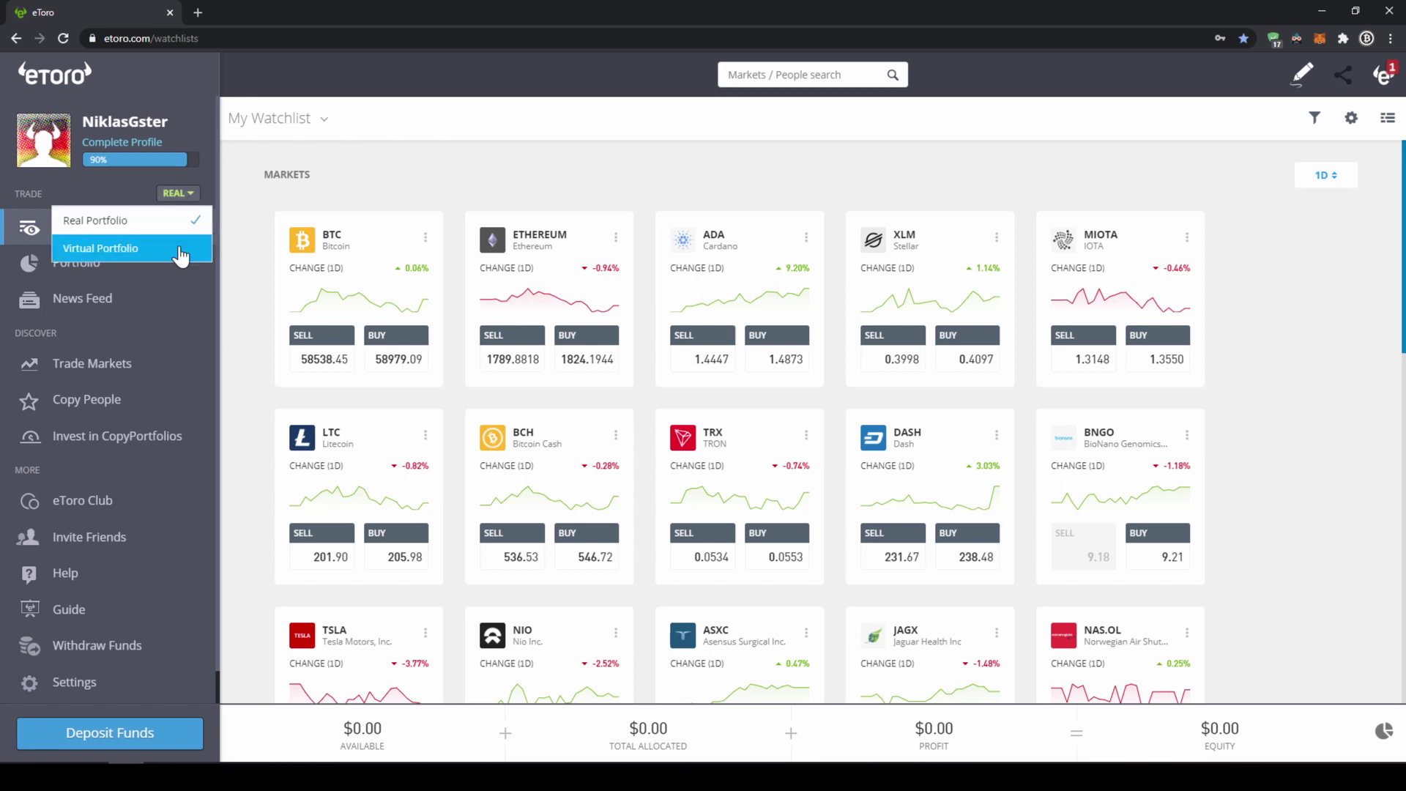
{"action": "left_click", "coordinate": [147, 242]}
{"action": "left_click", "coordinate": [724, 507]}
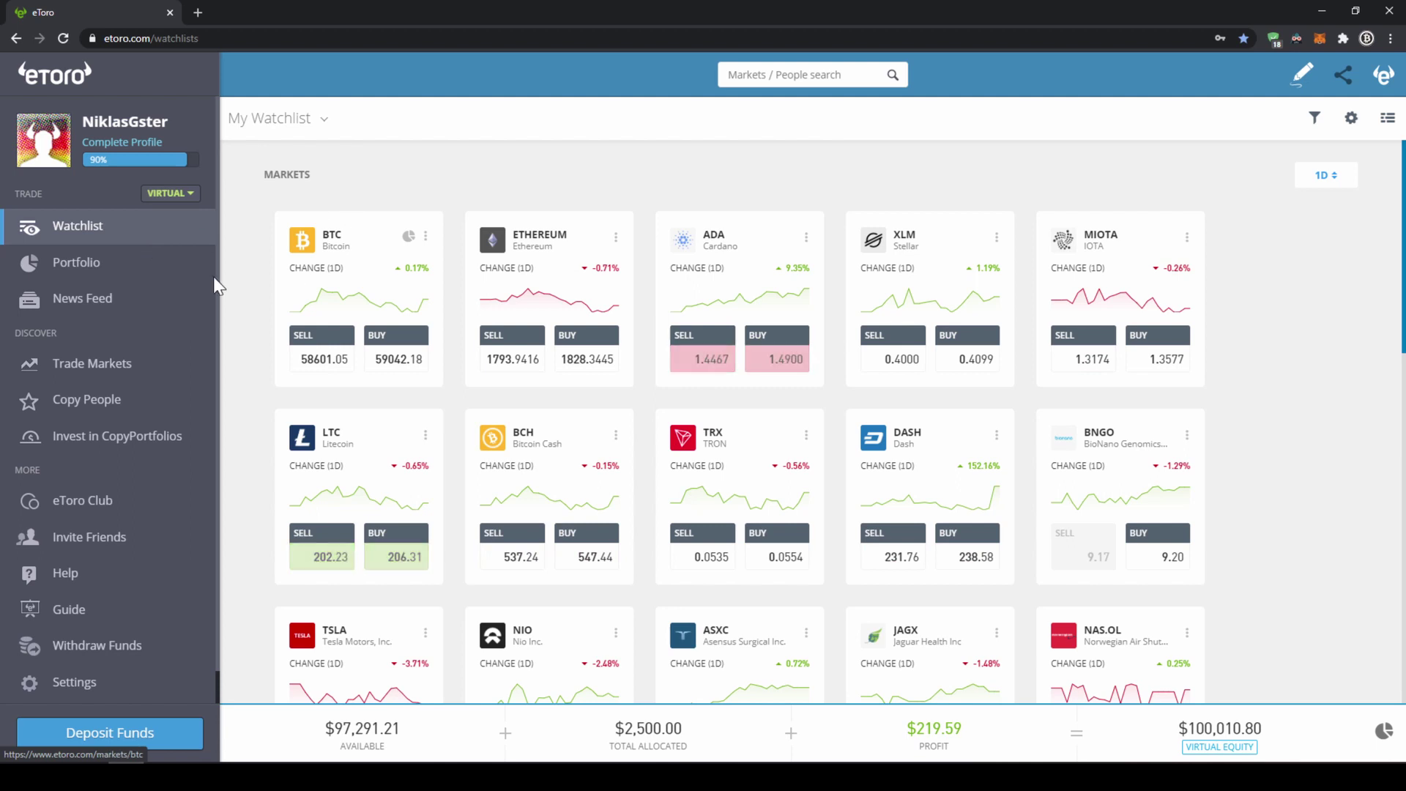
{"action": "left_click", "coordinate": [142, 271]}
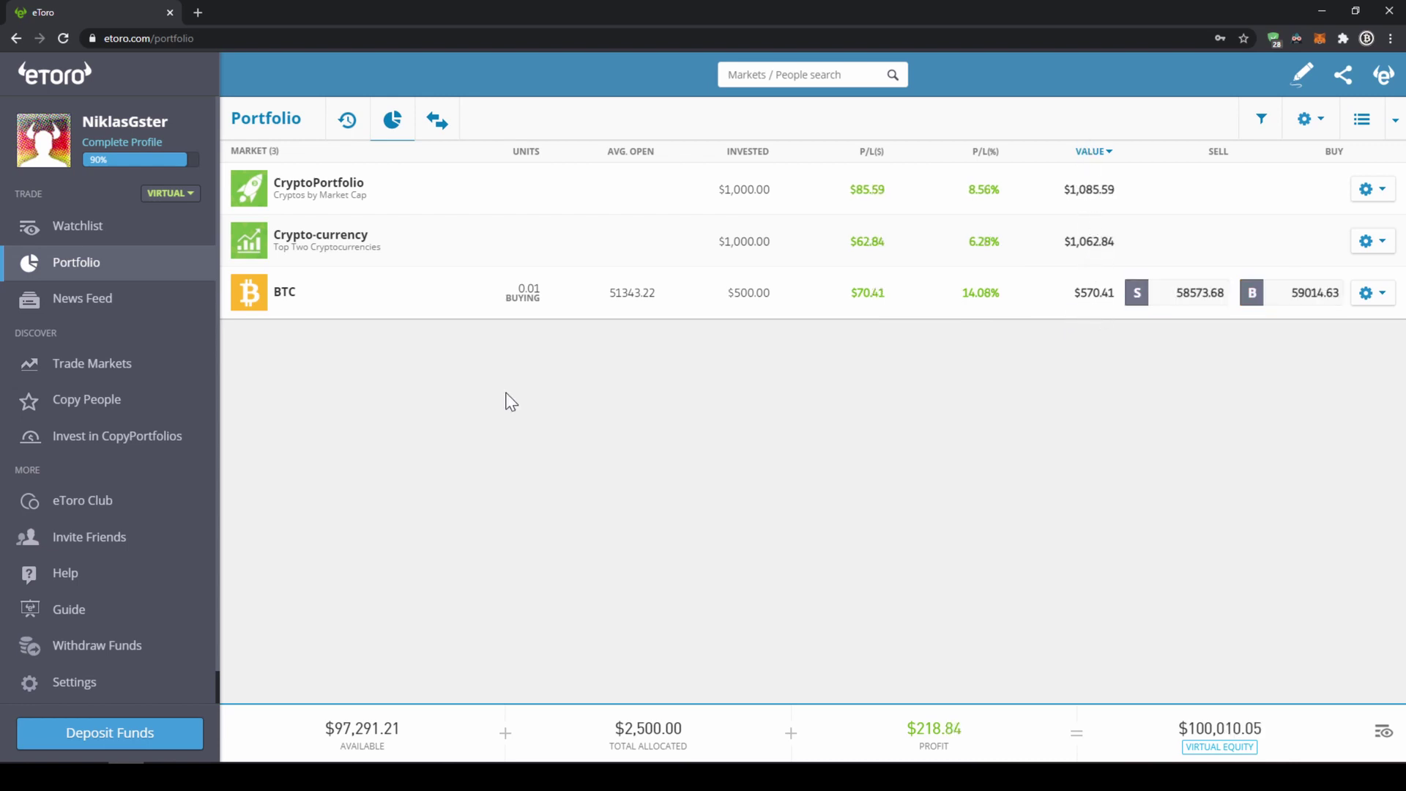
{"action": "left_click", "coordinate": [129, 227]}
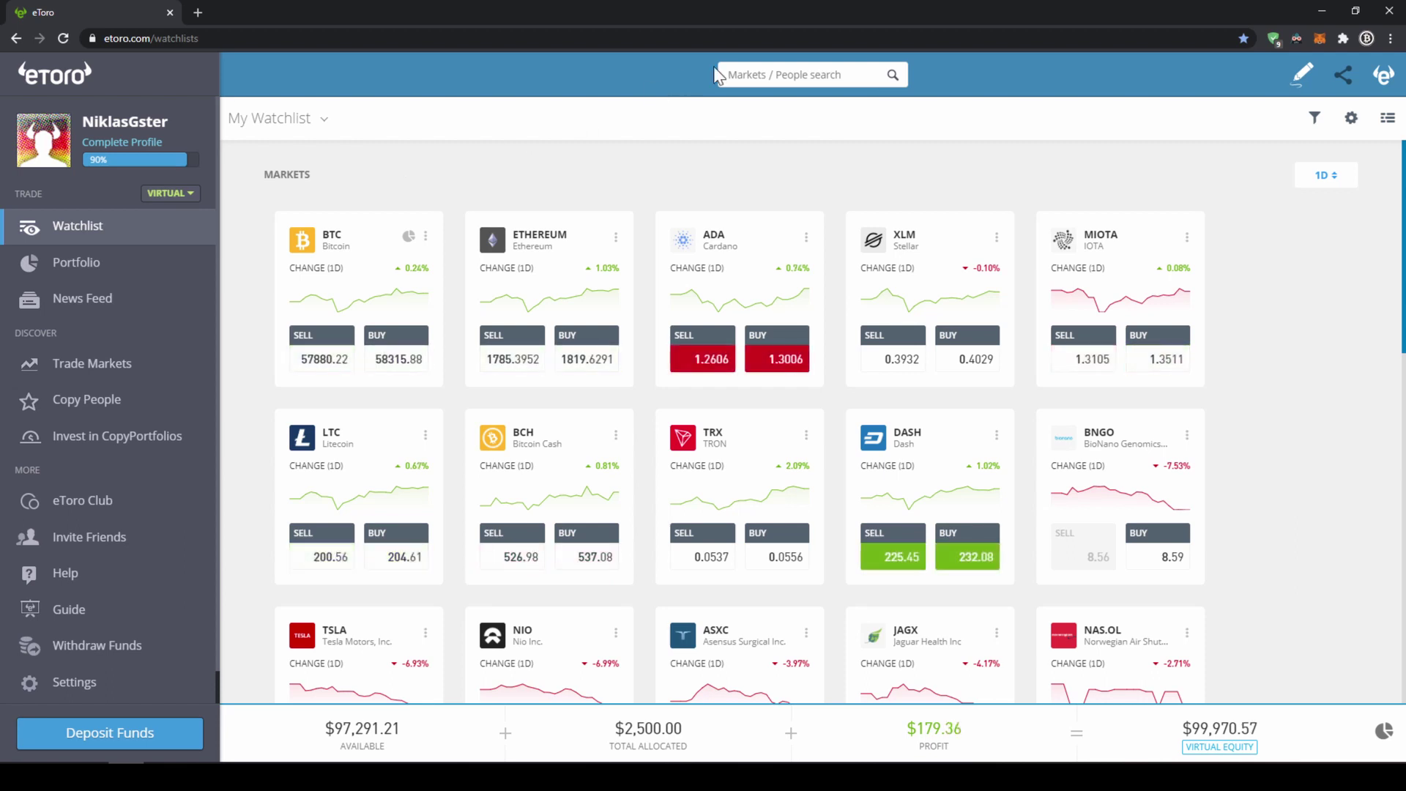
- Search markets for 'bitc' and open the Bitcoin (BTC) market page
{"action": "left_click", "coordinate": [740, 74]}
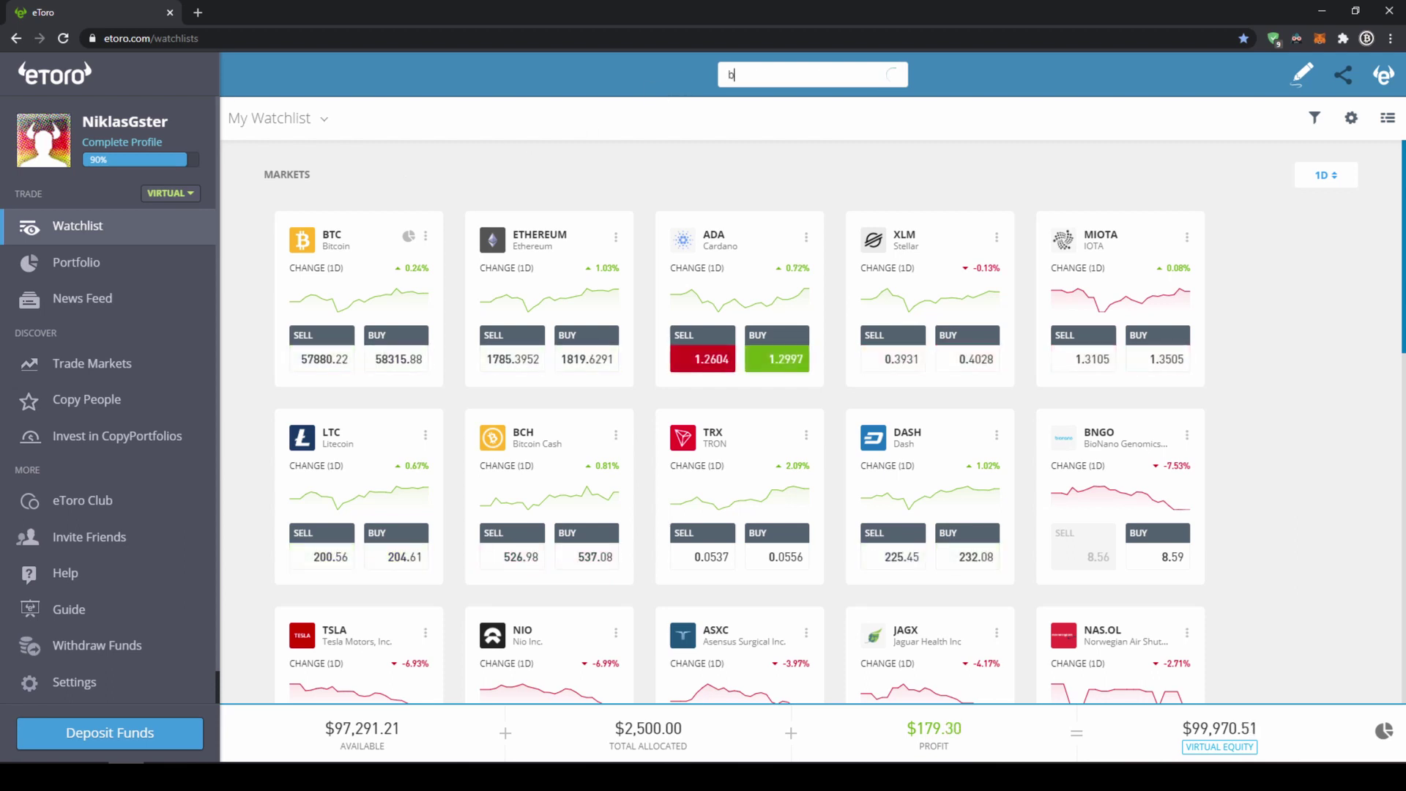
{"action": "type", "text": "bitc"}
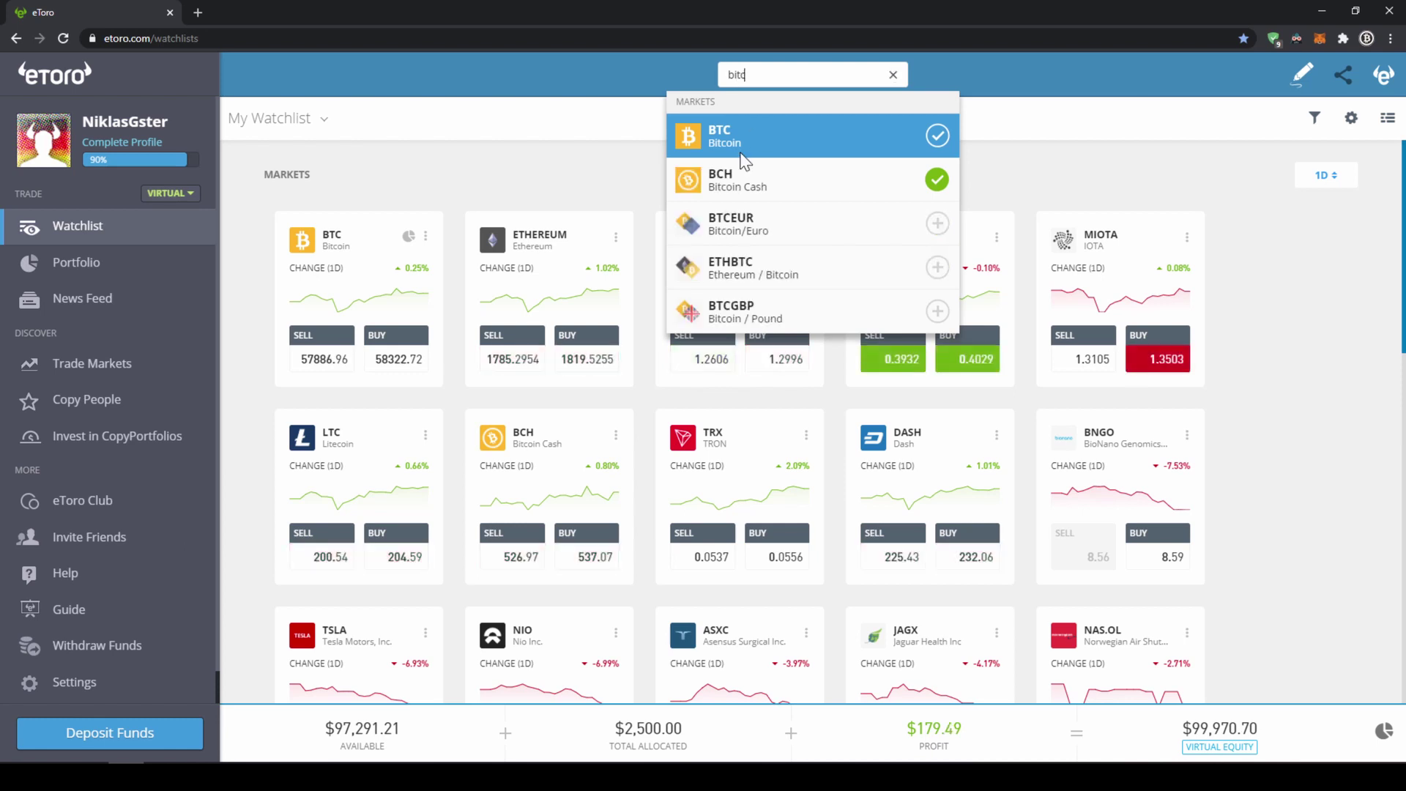
{"action": "left_click", "coordinate": [748, 147]}
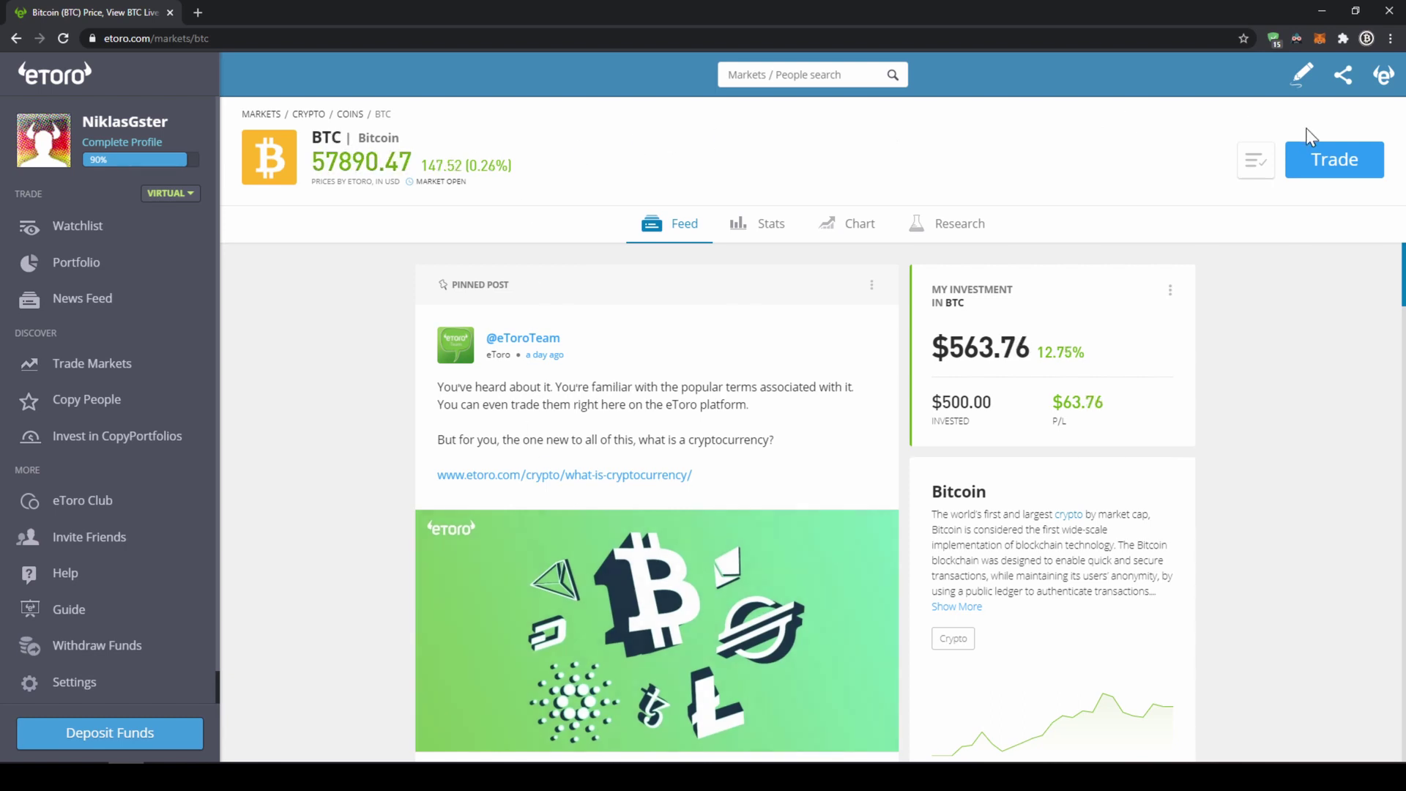
- Open a Bitcoin buy trade with the amount changed from $5,000 to $100
{"action": "left_click", "coordinate": [1336, 185]}
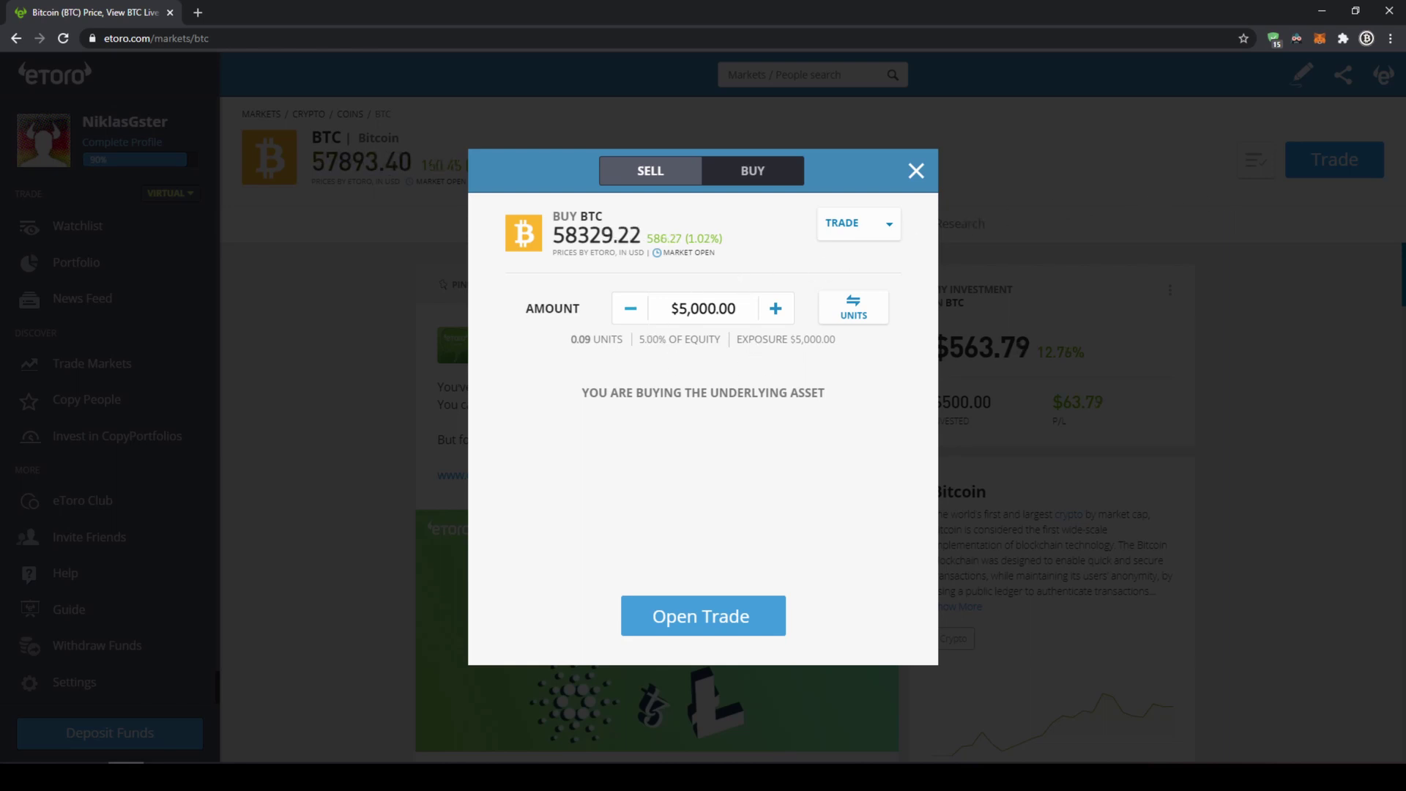
{"action": "left_click", "coordinate": [651, 313]}
{"action": "type", "text": "100"}
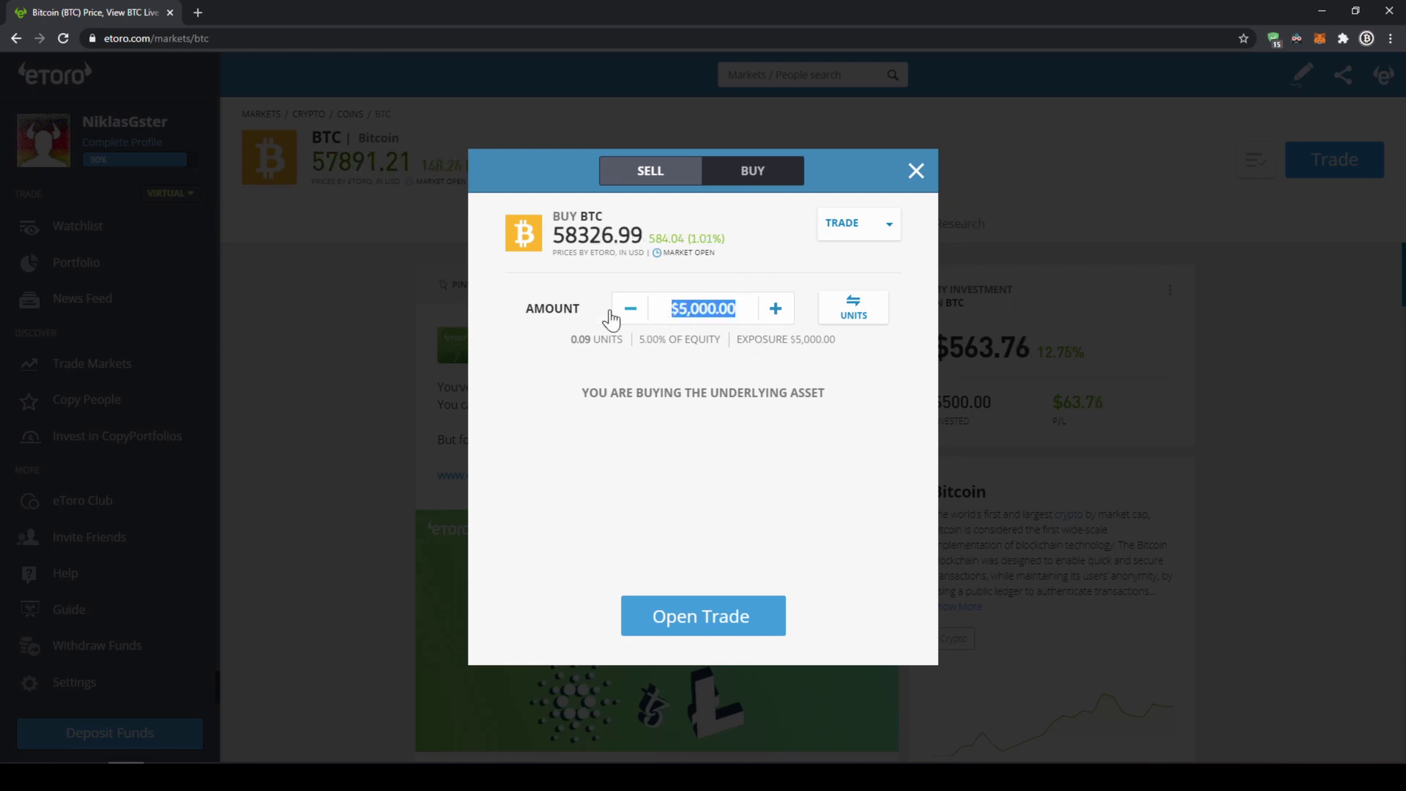
{"action": "left_click", "coordinate": [906, 505]}
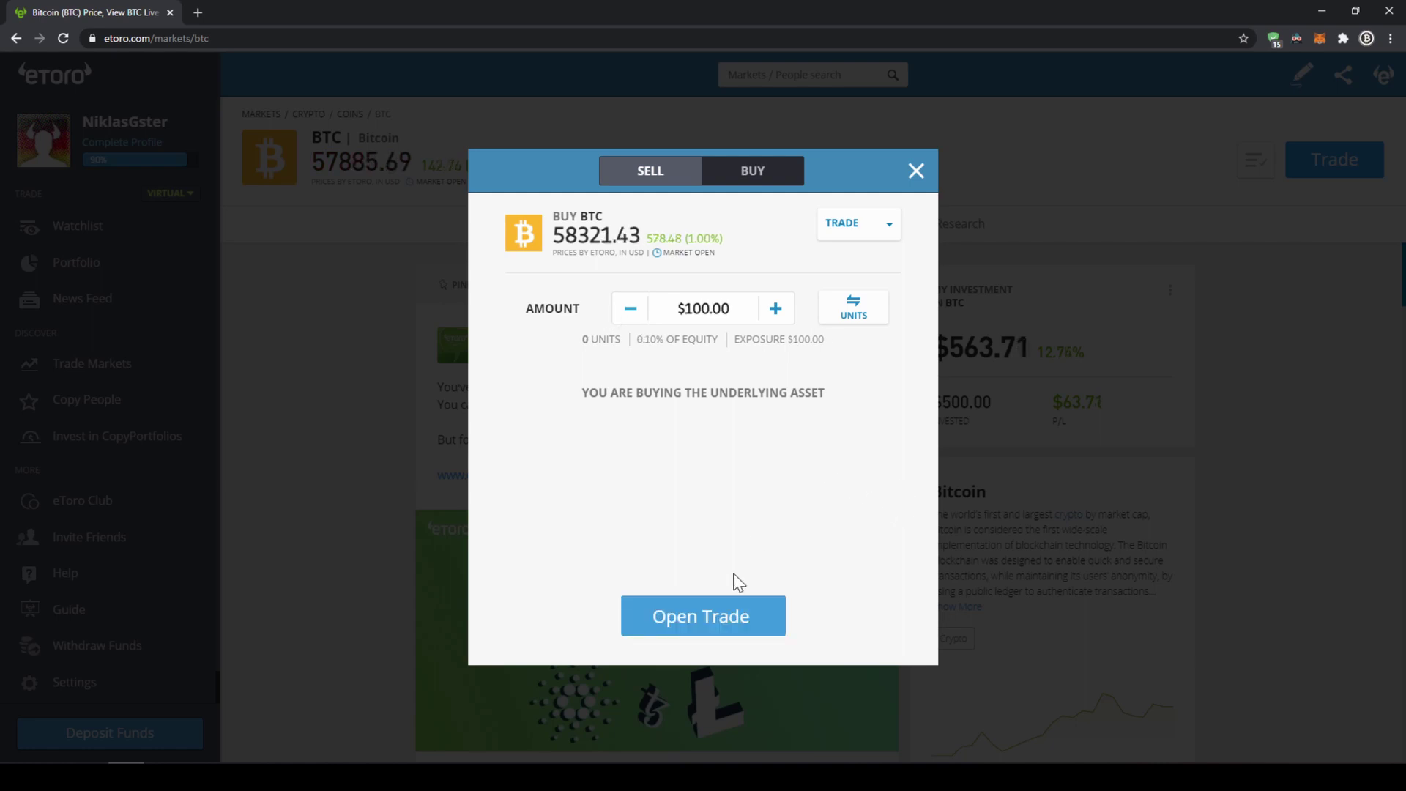
{"action": "left_click", "coordinate": [712, 617]}
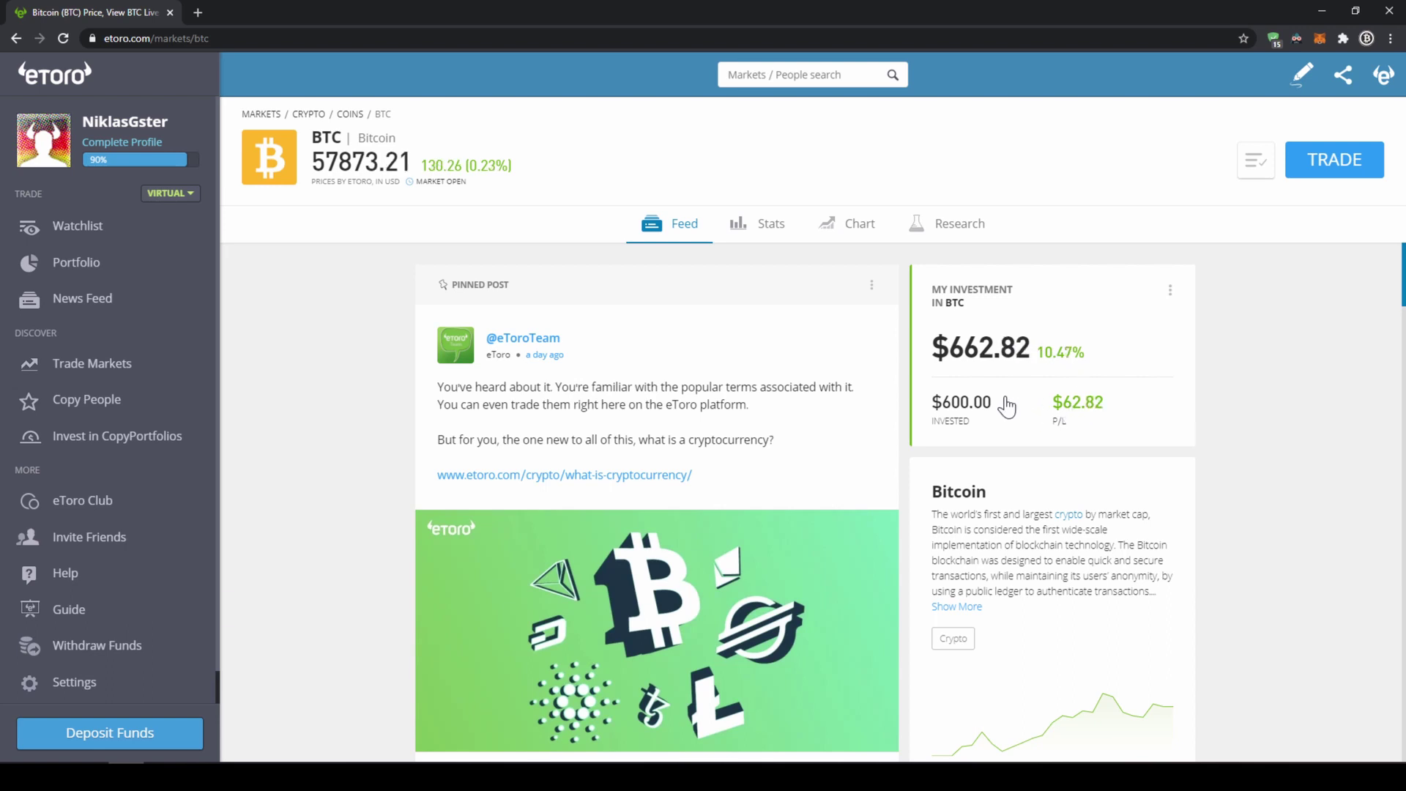
- Open the BTC position from the Portfolio list to see the $500 and $100 buys
{"action": "left_click", "coordinate": [125, 264]}
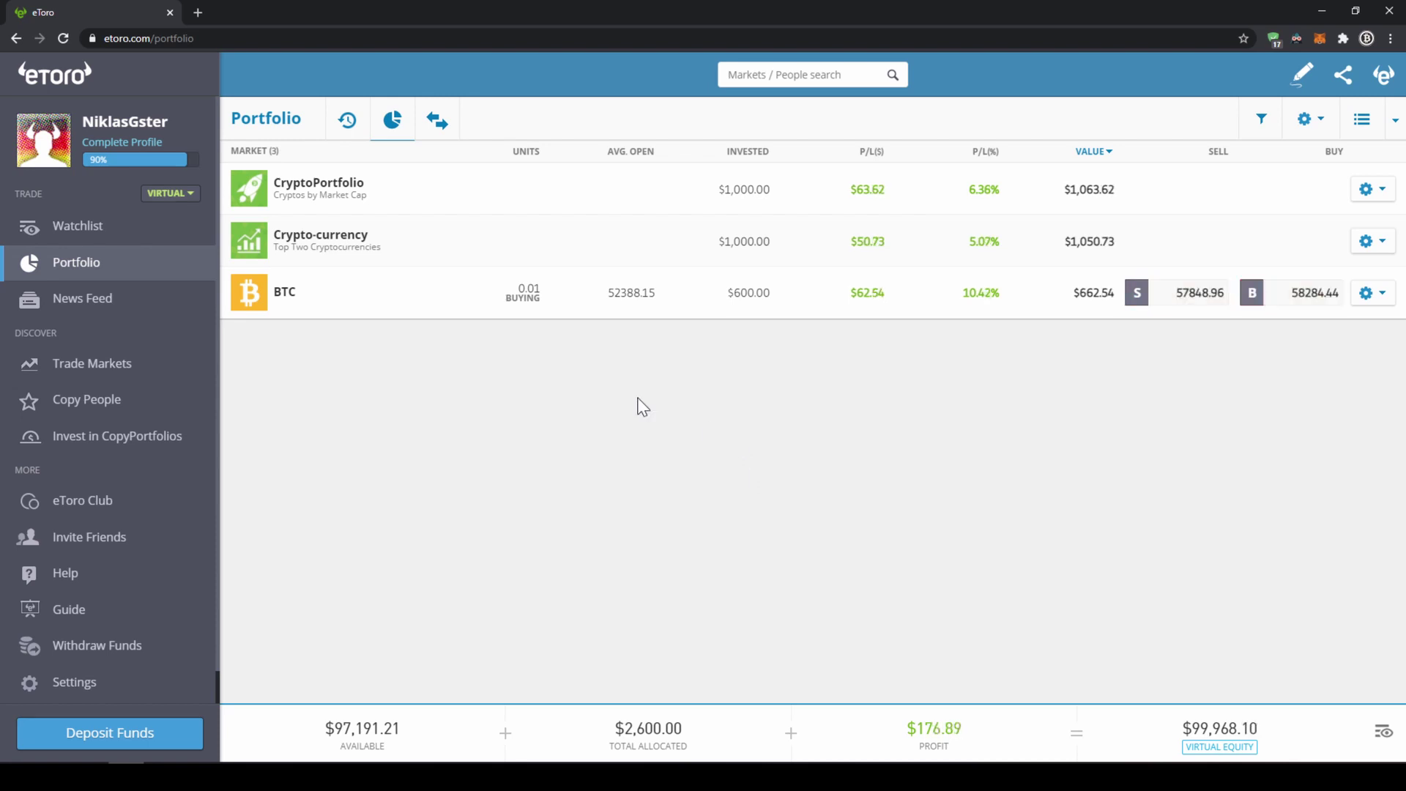
{"action": "left_click", "coordinate": [388, 306]}
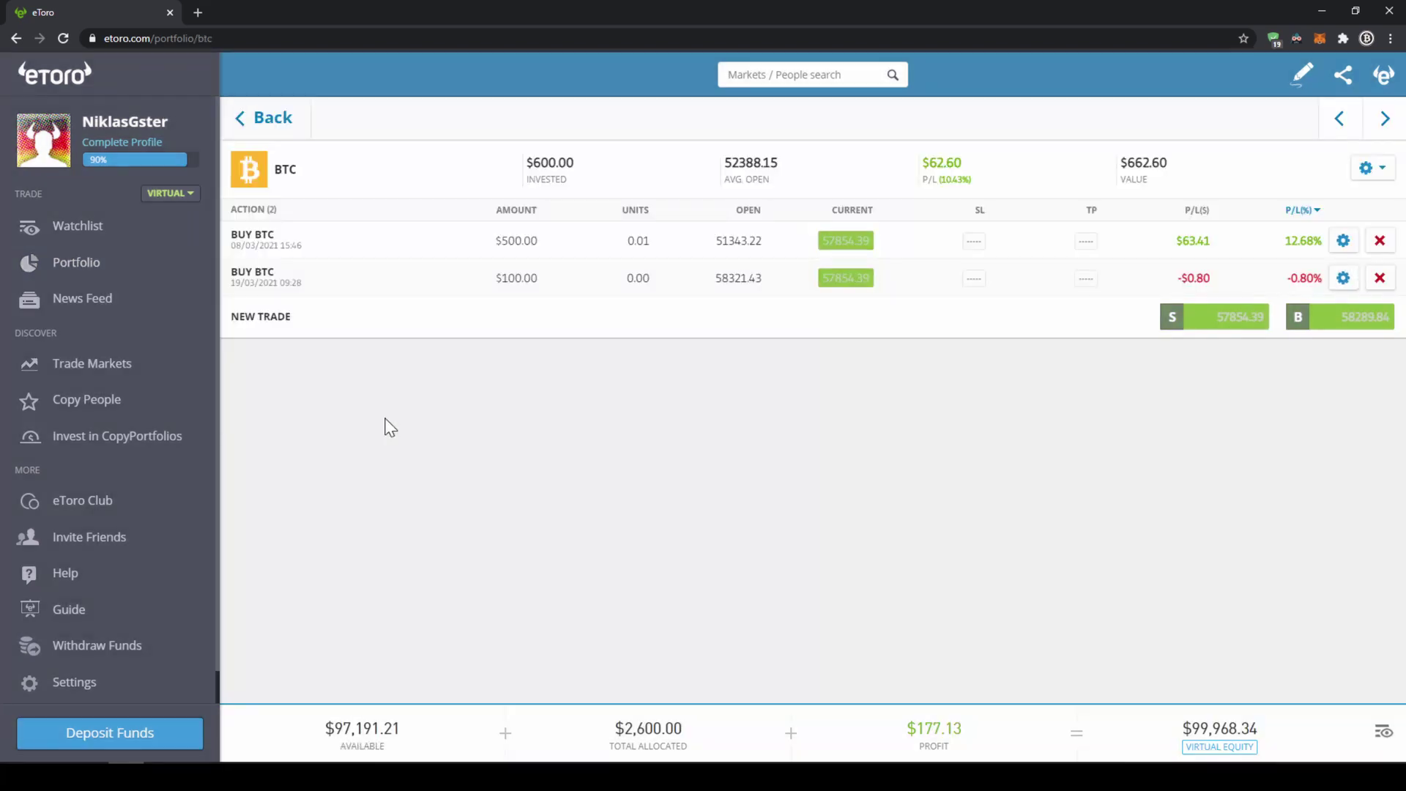
- Close the $100 BTC buy trade, then return to the portfolio overview
{"action": "left_click", "coordinate": [531, 250]}
{"action": "left_click", "coordinate": [916, 171]}
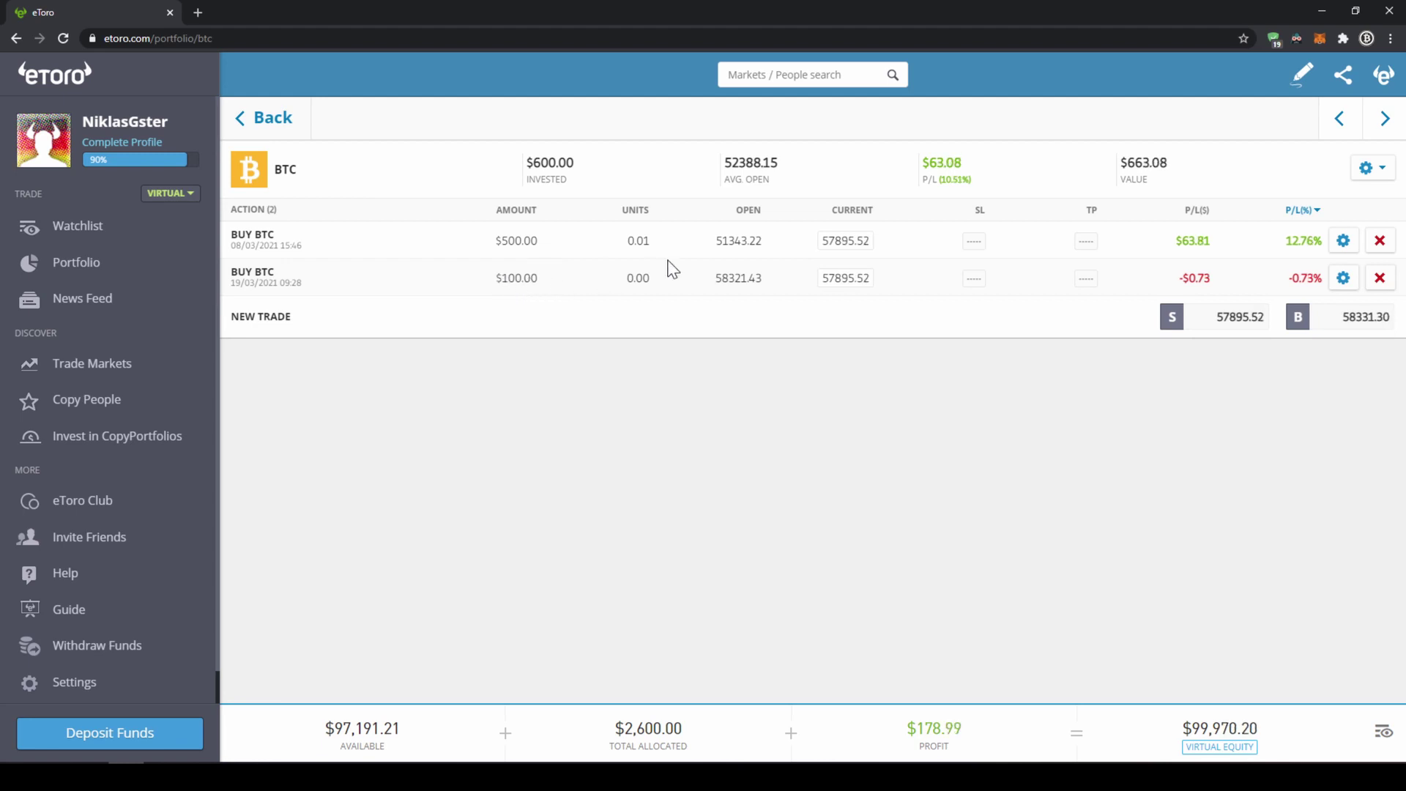
{"action": "left_click", "coordinate": [1380, 278]}
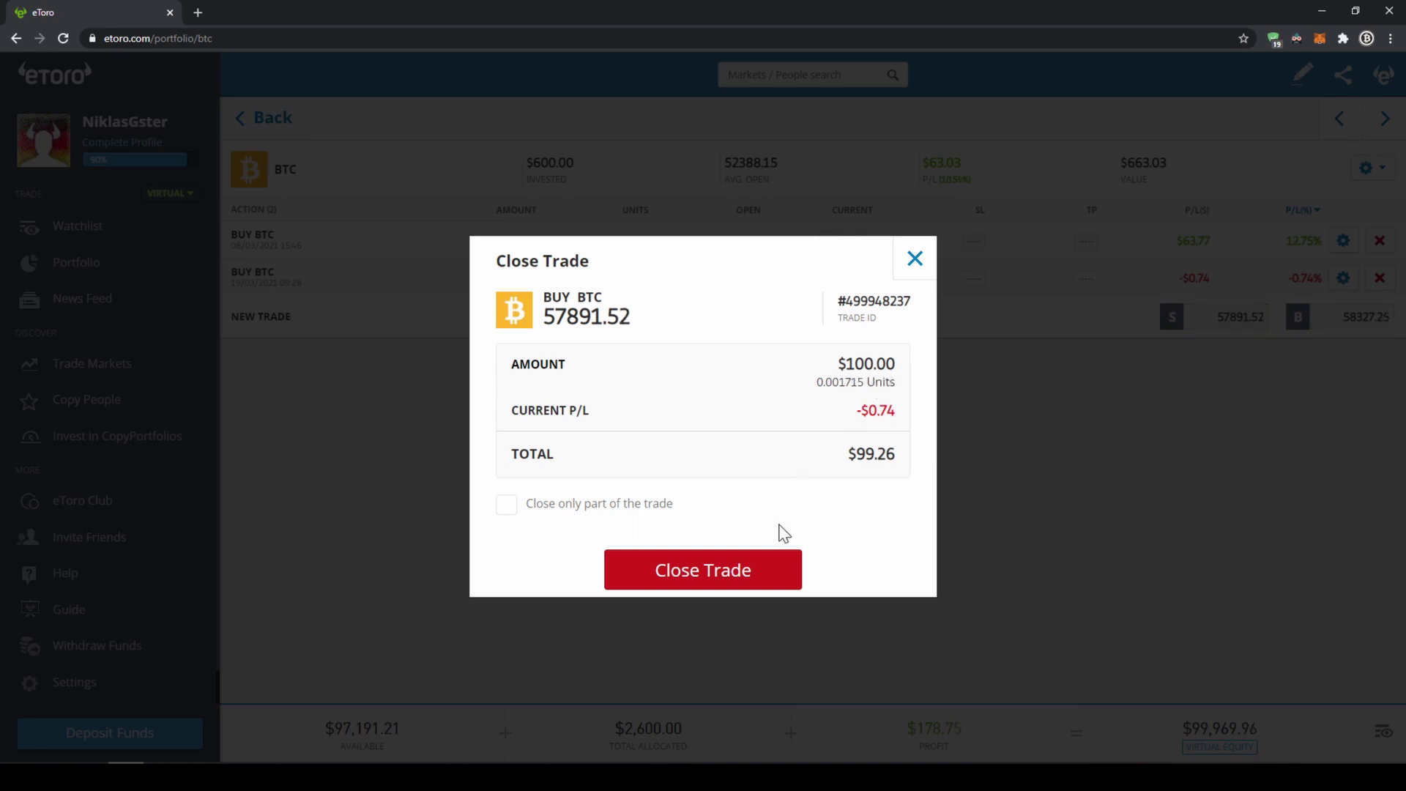
{"action": "left_click", "coordinate": [742, 582]}
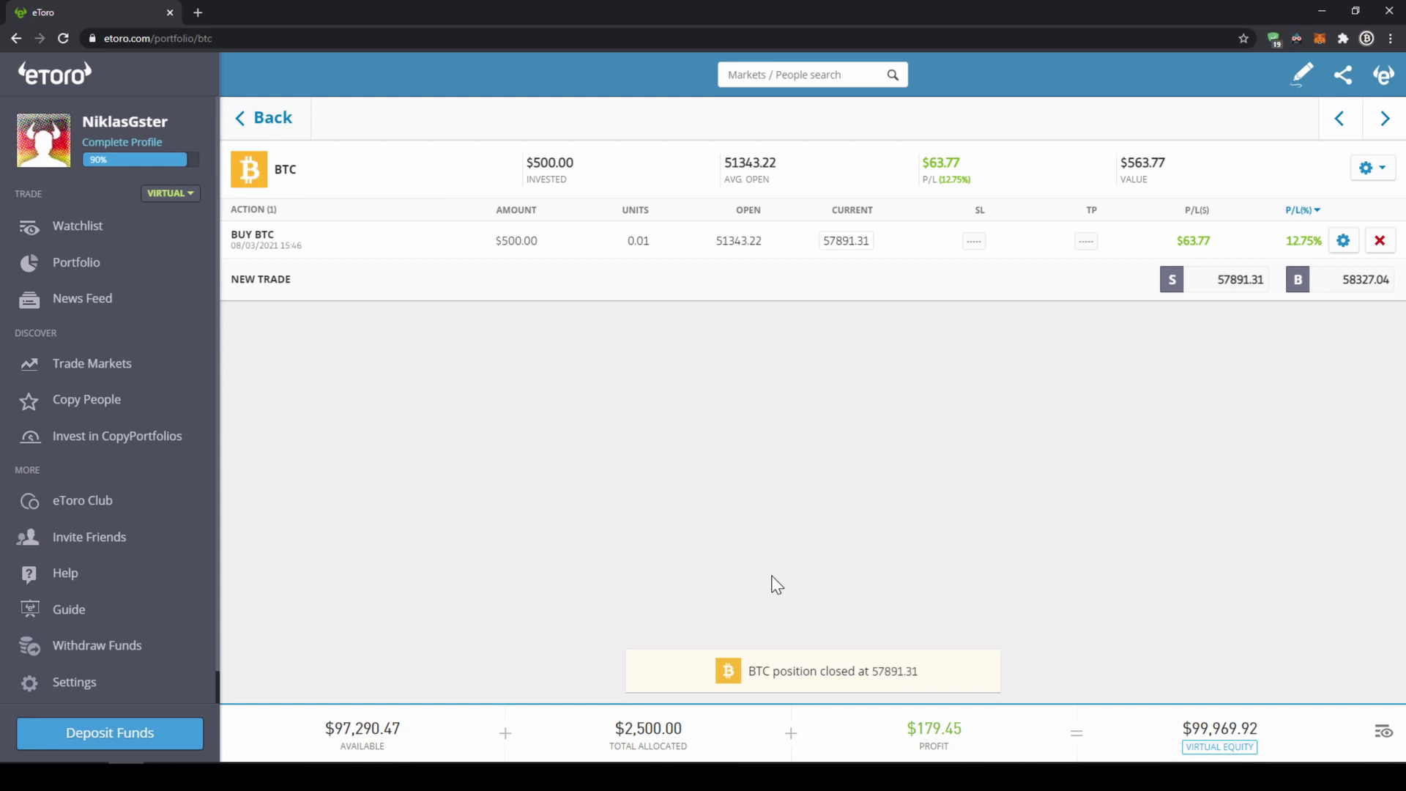
{"action": "left_click", "coordinate": [270, 123]}
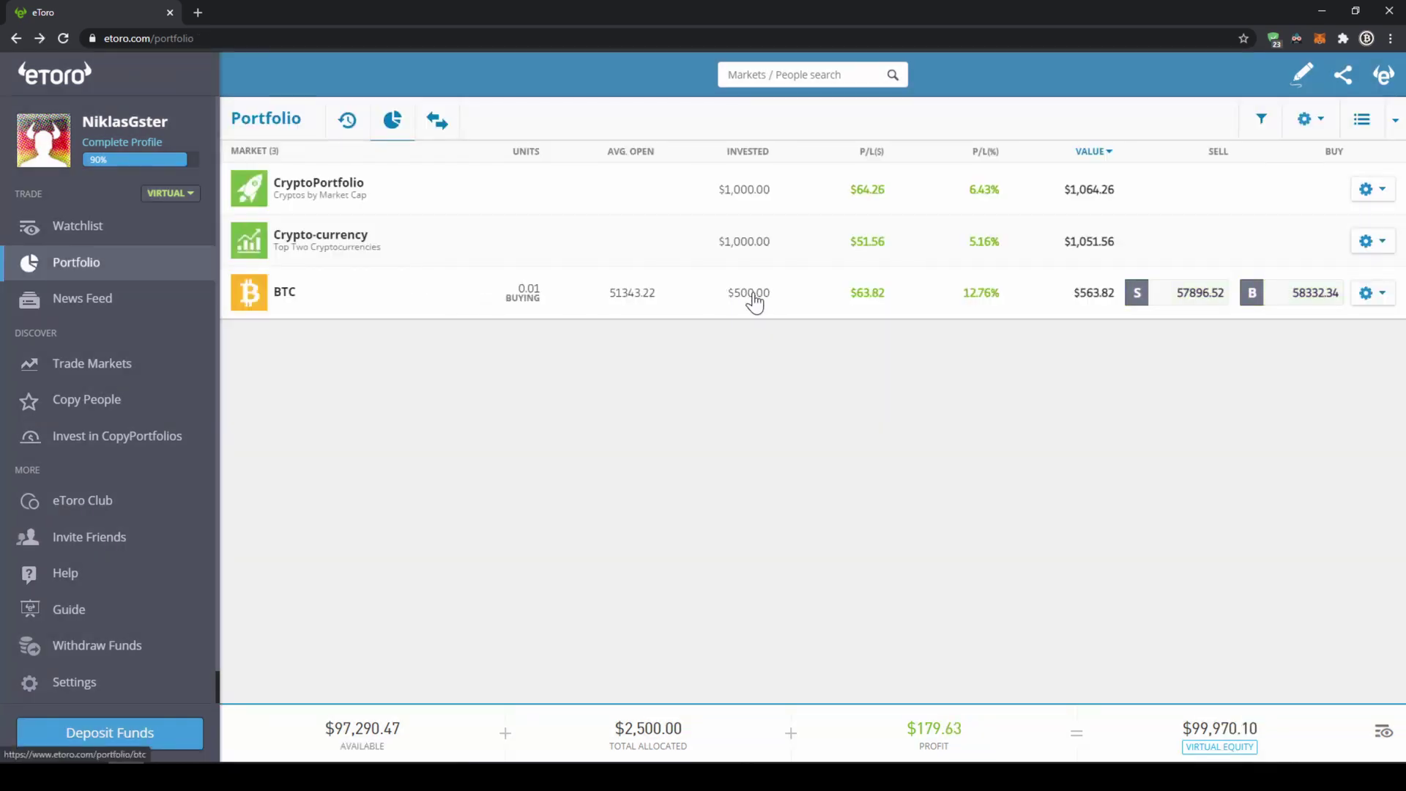